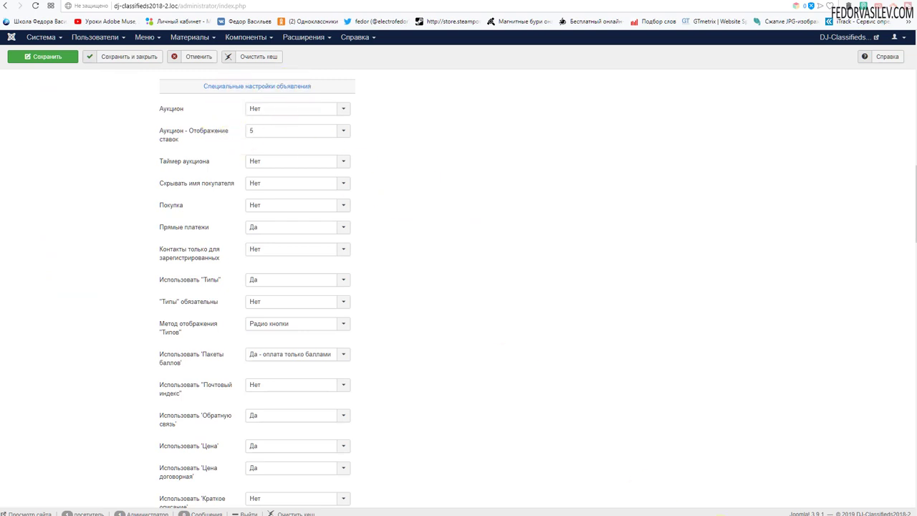
Save the DJ-Classifieds configuration and return to the component's control panel.
mouse_move(179, 230)
click(49, 59)
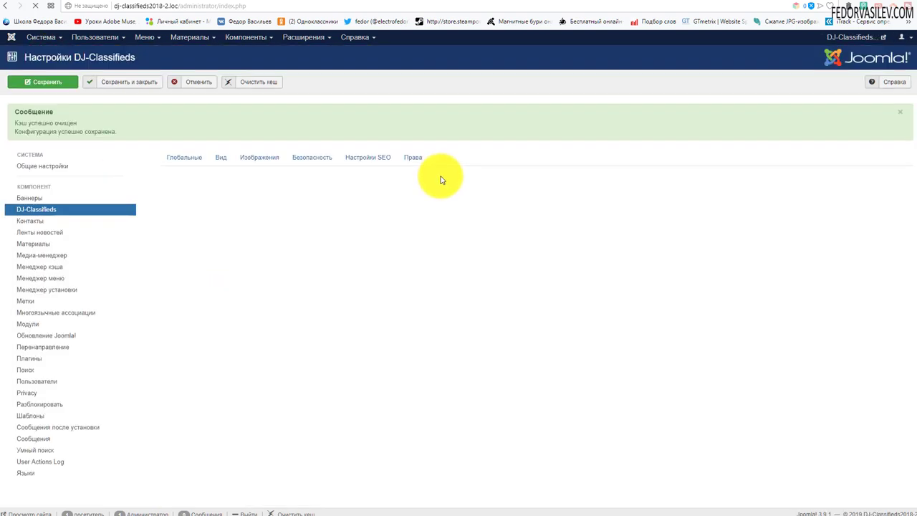
click(36, 208)
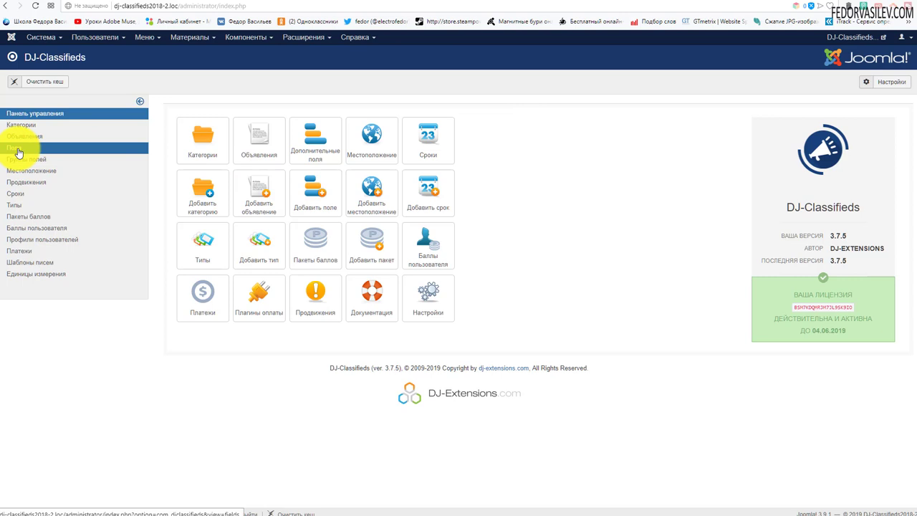
Create a new custom field with the name paypal_email and the label "paypal email".
click(19, 152)
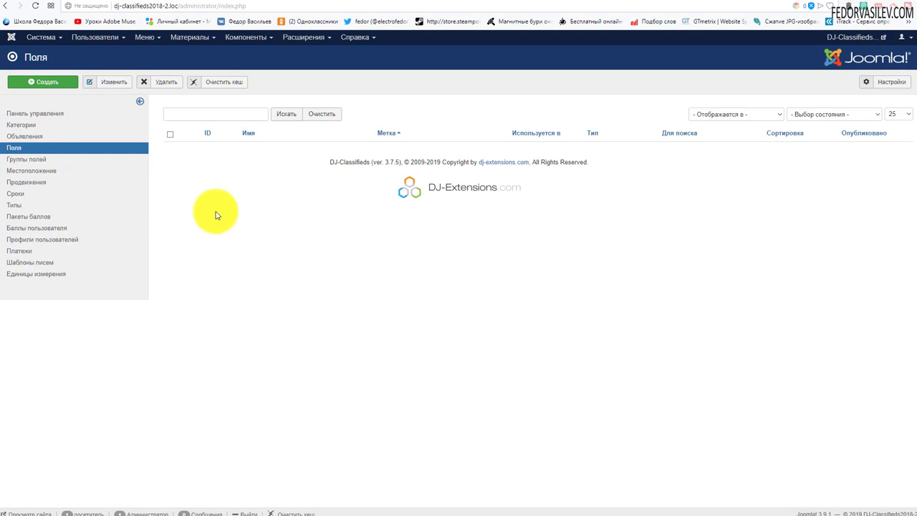
click(43, 83)
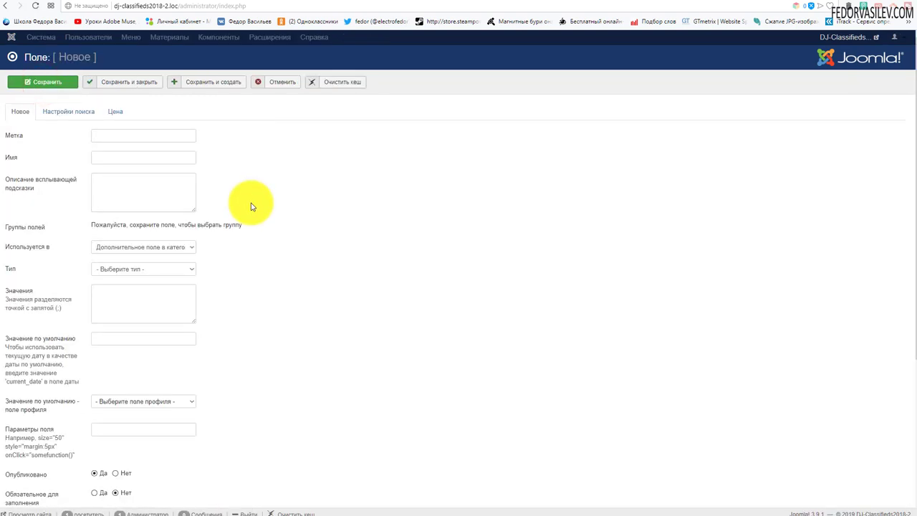
right_click(125, 158)
click(140, 225)
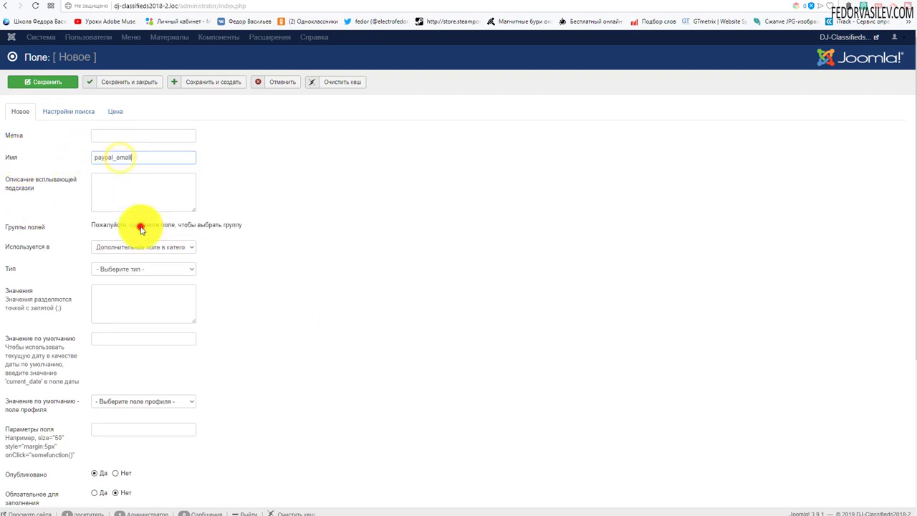
click(343, 174)
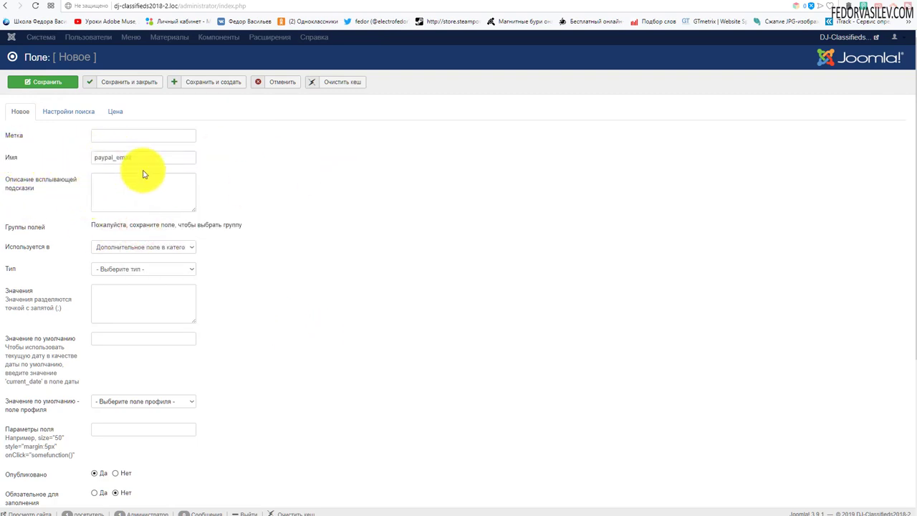
right_click(120, 137)
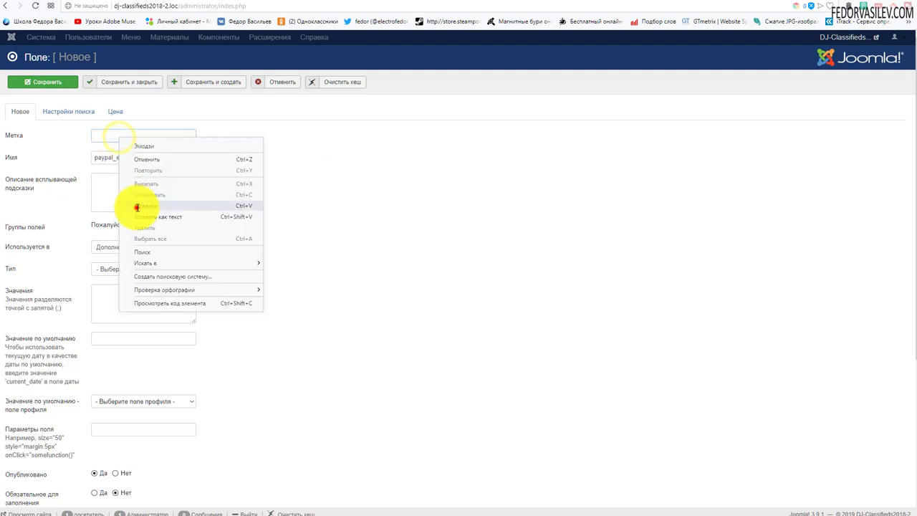
click(136, 204)
key(BackSpace)
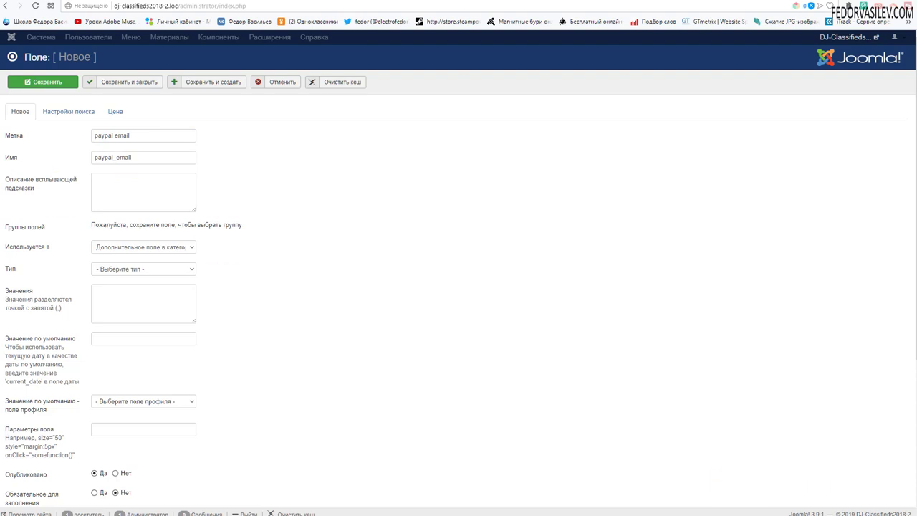
Set the field to be used as an additional profile field and give it the type Поле ввода.
scroll(139, 208, down, 2)
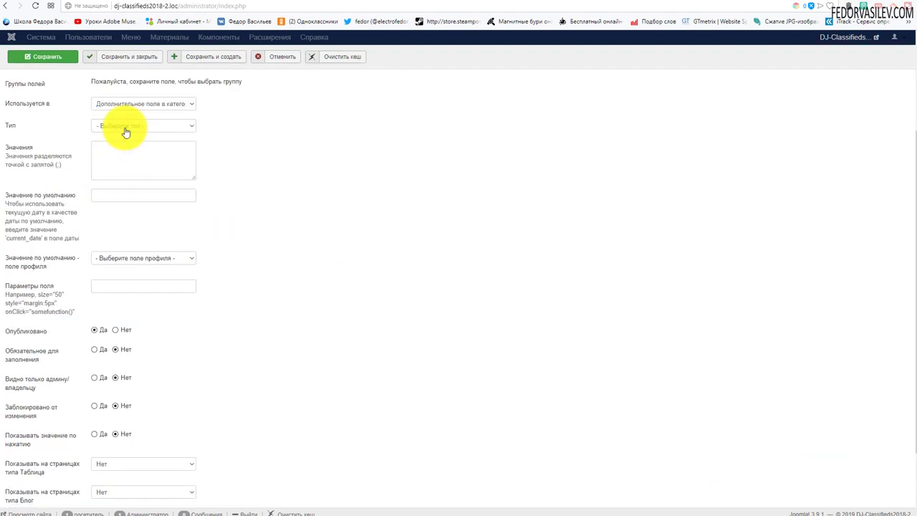
click(108, 104)
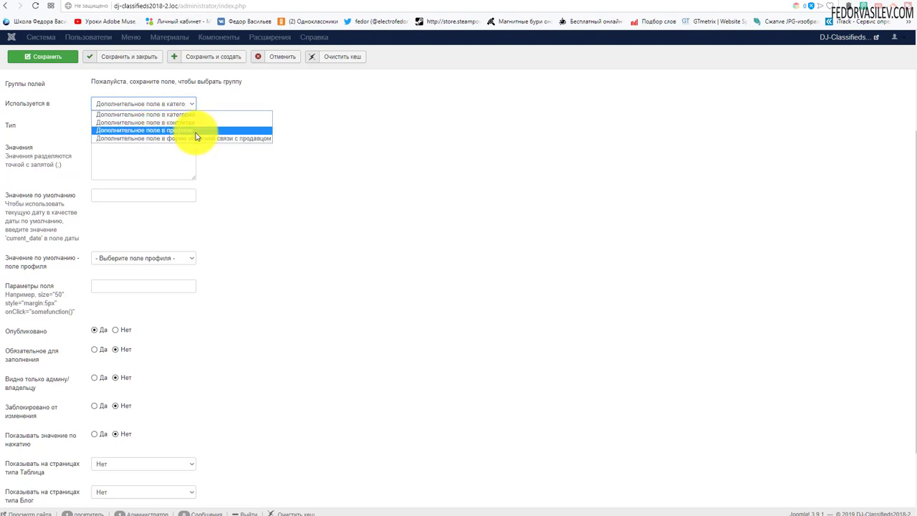
click(166, 131)
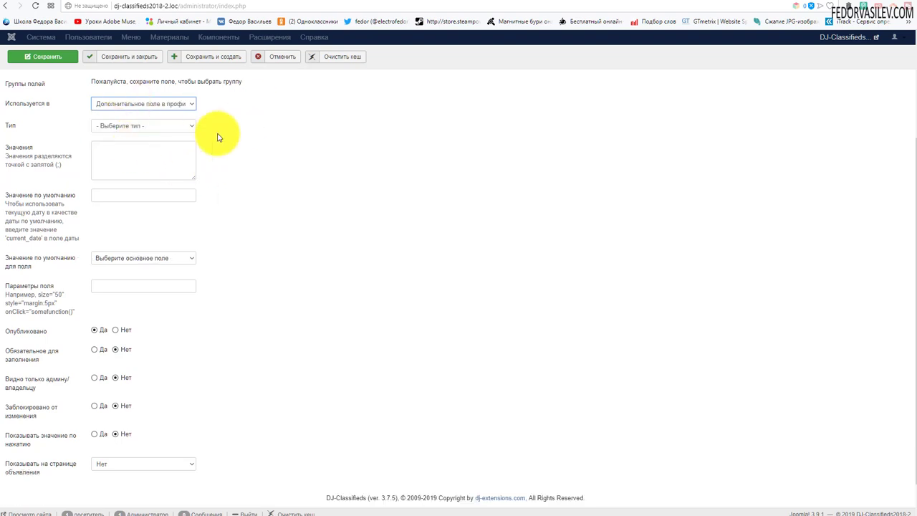
click(106, 127)
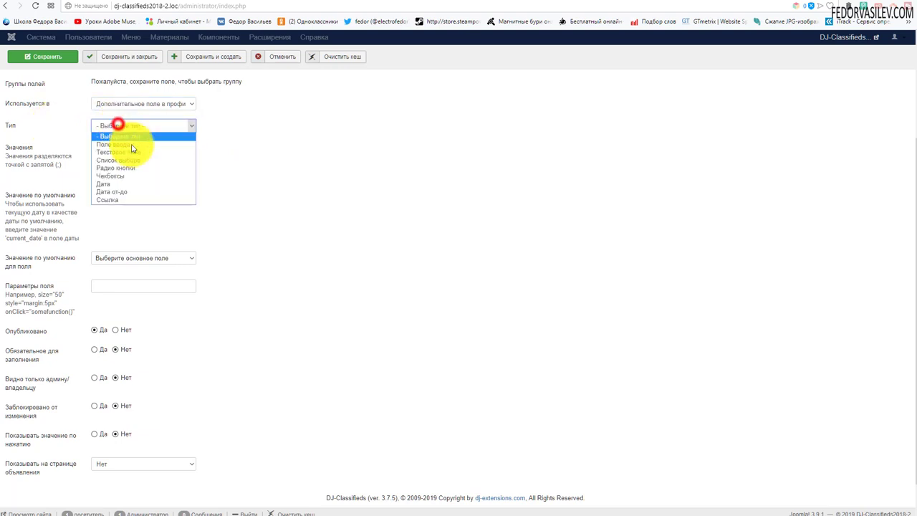
click(133, 145)
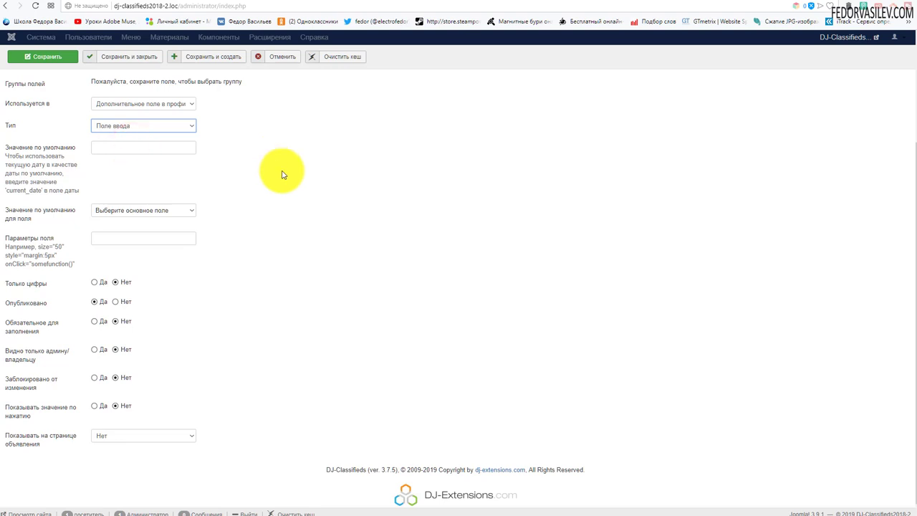
Set the field's Показывать на странице объявления option to Да and save the field.
scroll(277, 194, down, 1)
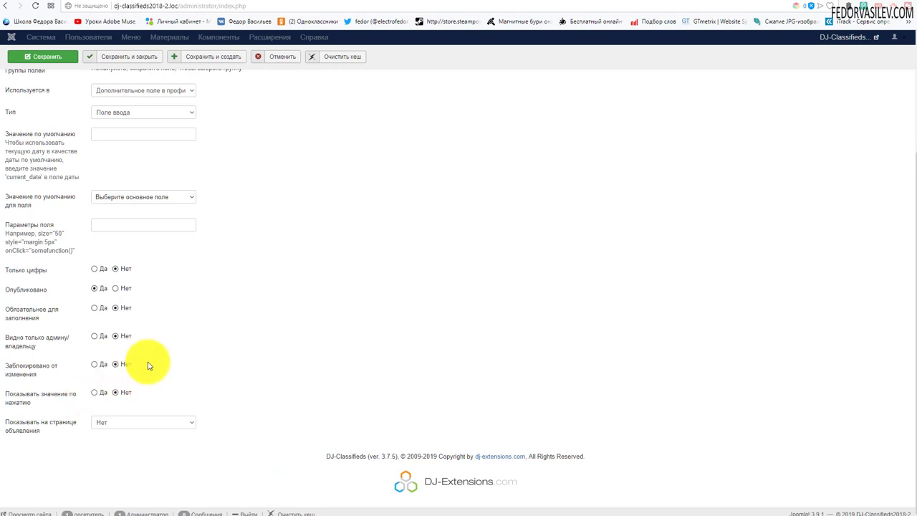
click(148, 423)
click(225, 401)
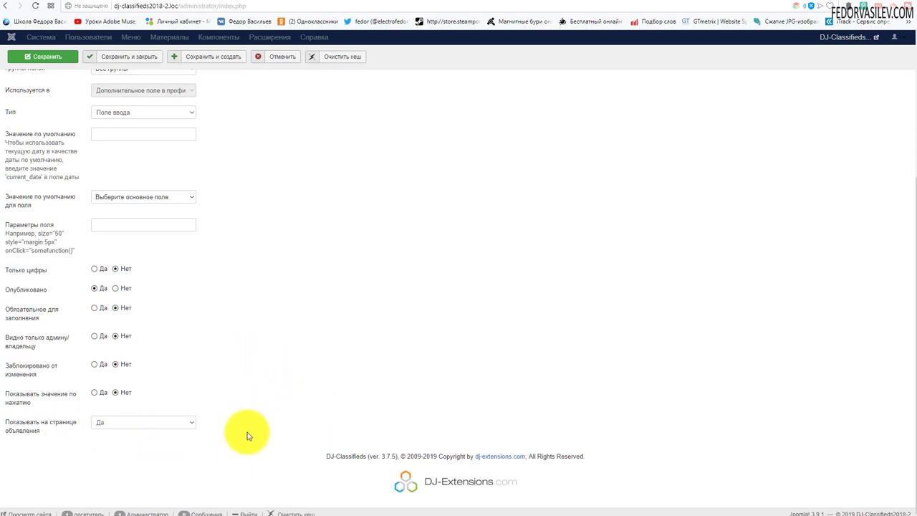
Review the field's search settings, then save and close the field.
scroll(292, 346, up, 5)
click(88, 159)
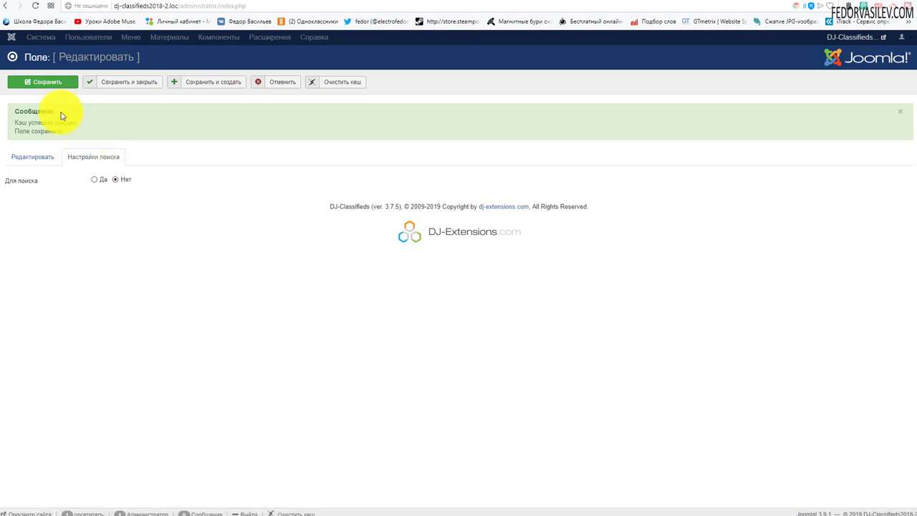
click(106, 87)
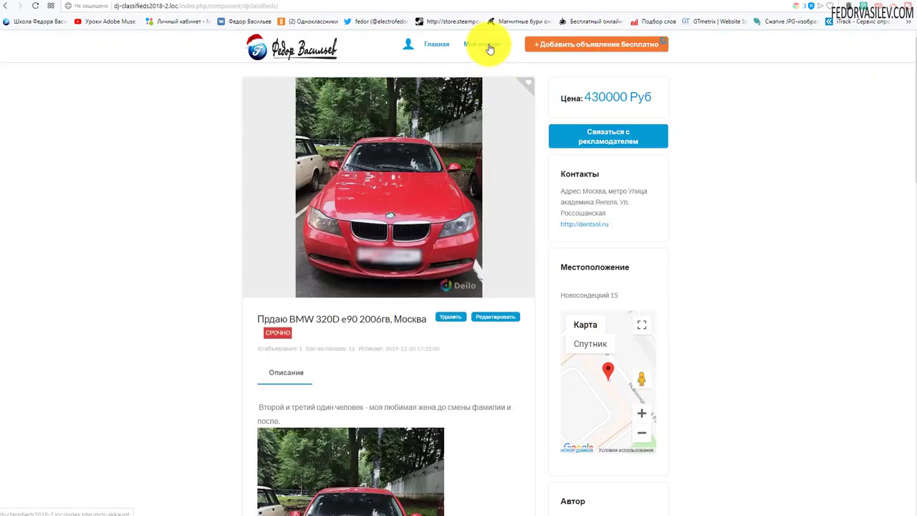
On the public site, enter the account's PayPal e-mail in the user profile and save it.
mouse_move(485, 44)
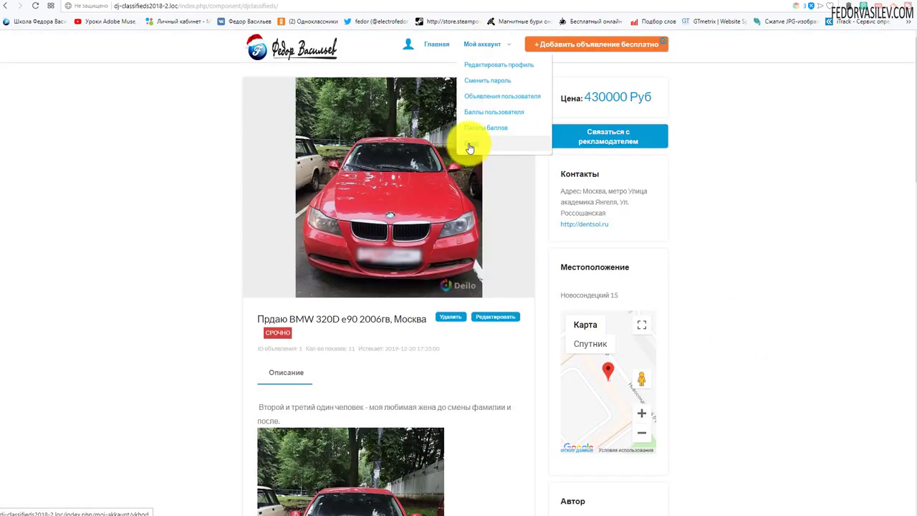
click(516, 67)
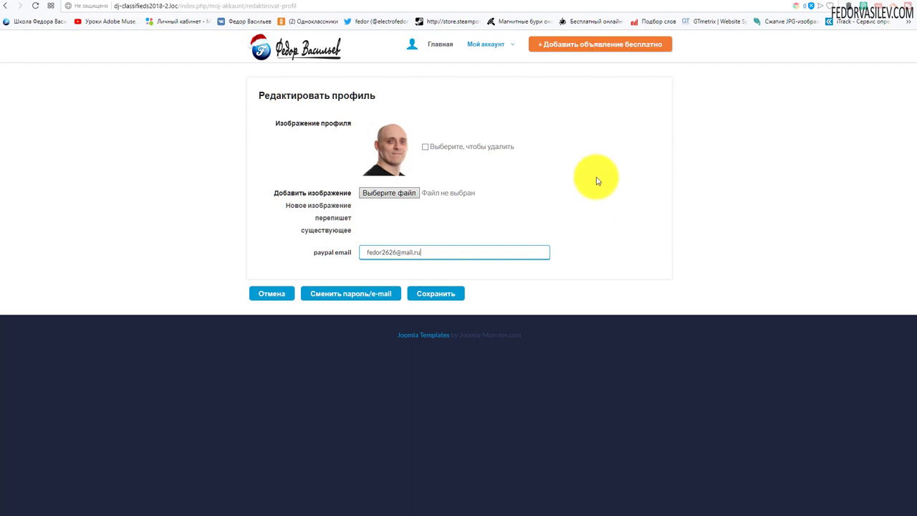
click(435, 293)
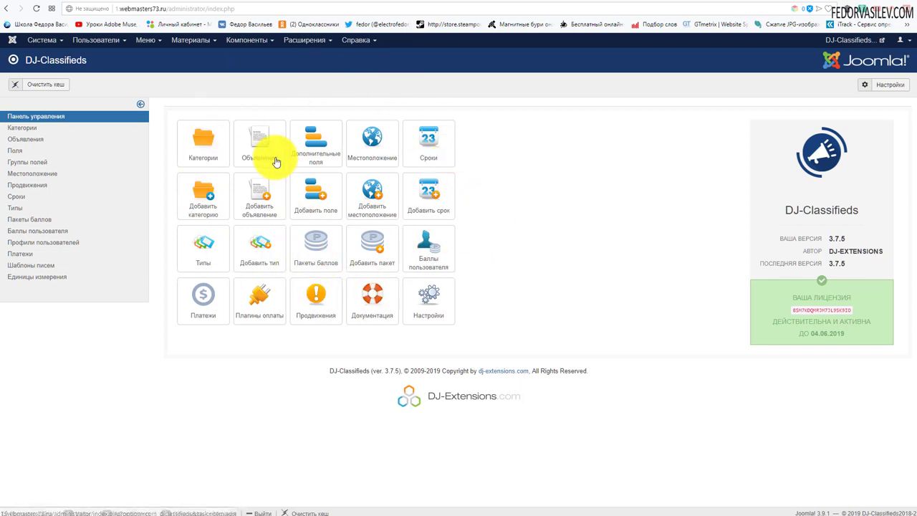
On the webmasters73.ru admin site, open the Цена settings of the "Процессор Intel Core i5 4690K" listing.
click(270, 148)
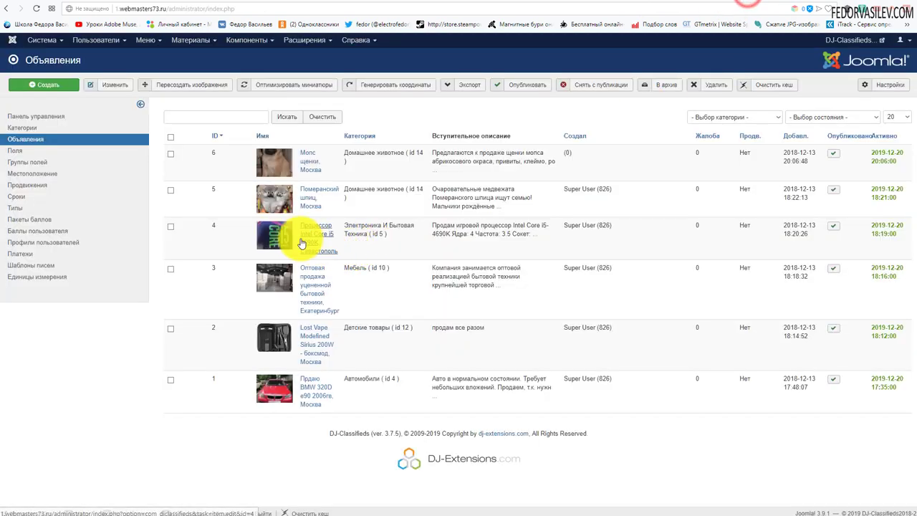
click(280, 236)
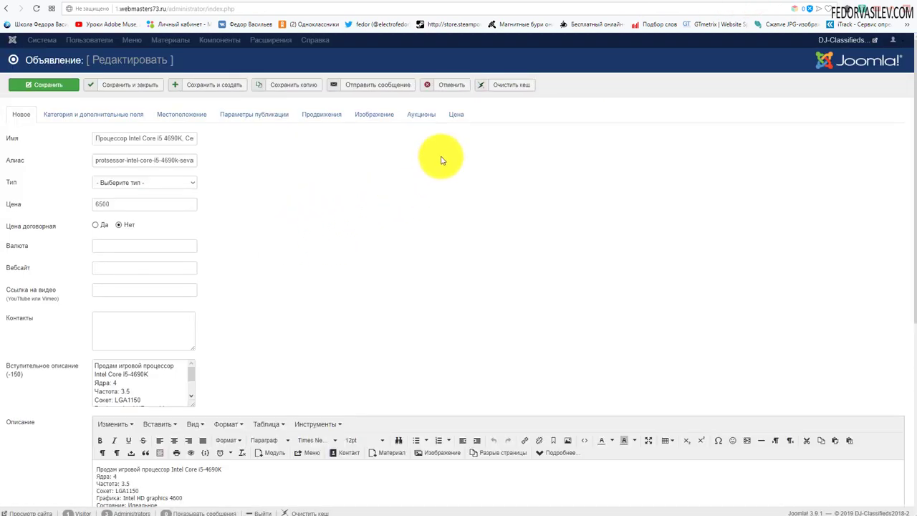
click(457, 116)
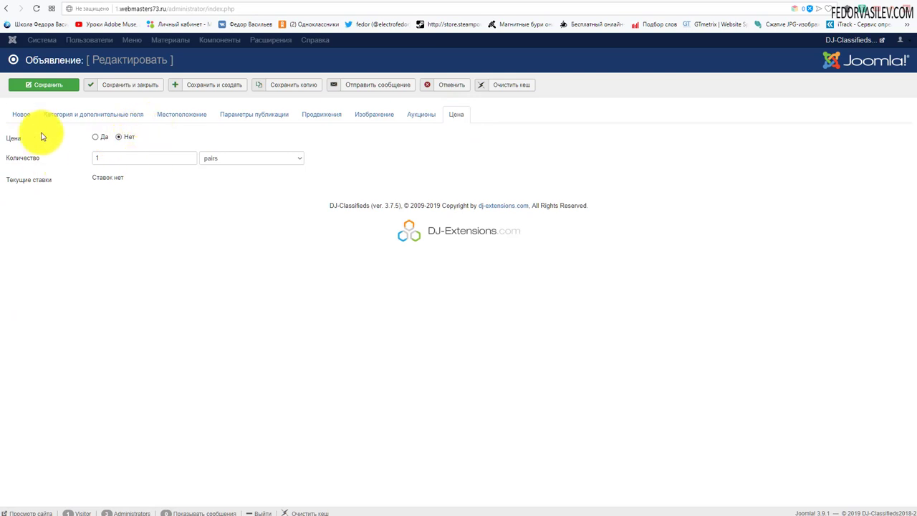
Set the listing's Цена option to Да and save the listing.
click(96, 137)
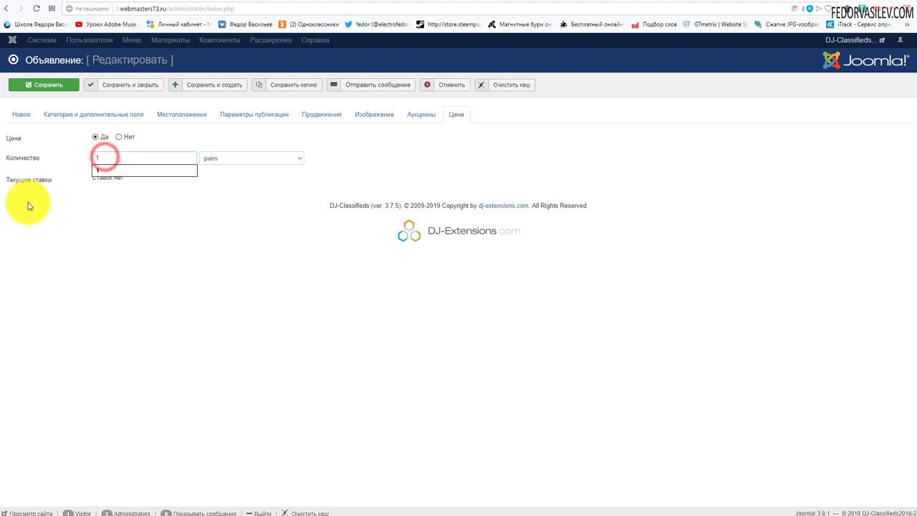
click(107, 190)
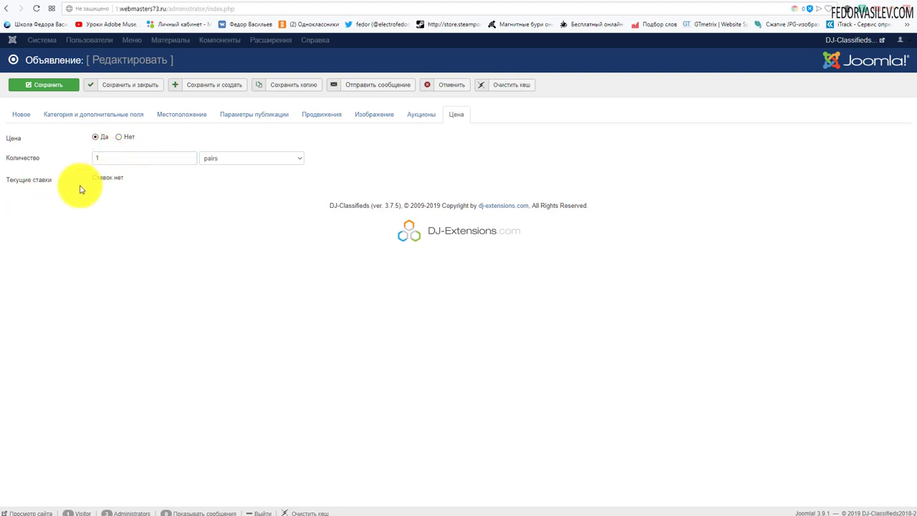
click(127, 195)
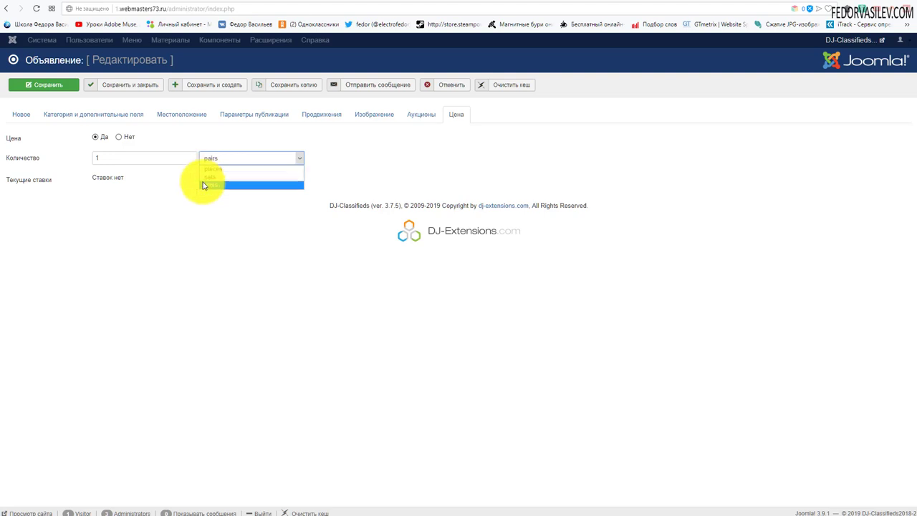
click(190, 230)
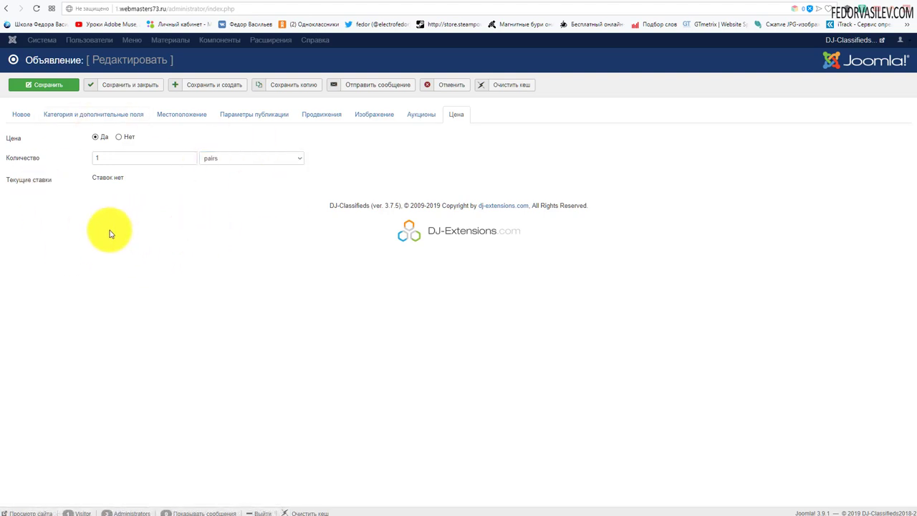
click(47, 87)
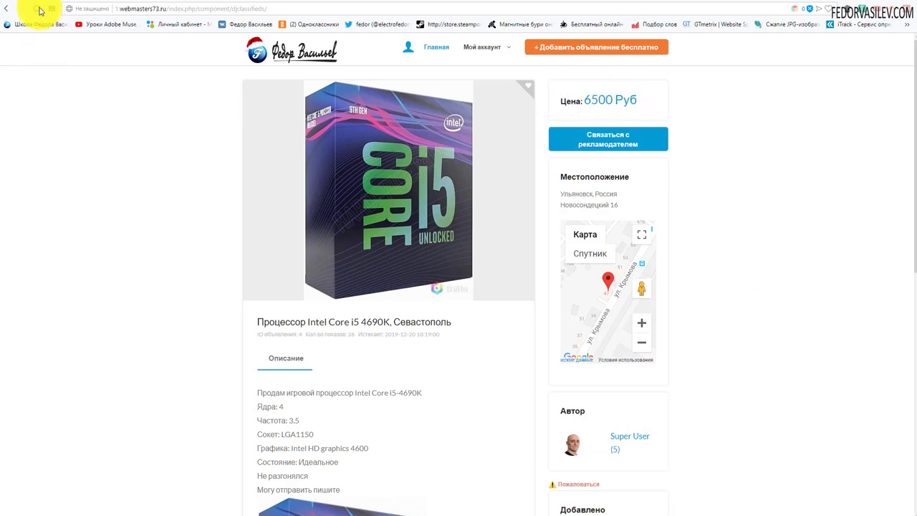
Reload the processor listing's public page and start buying the item.
click(37, 9)
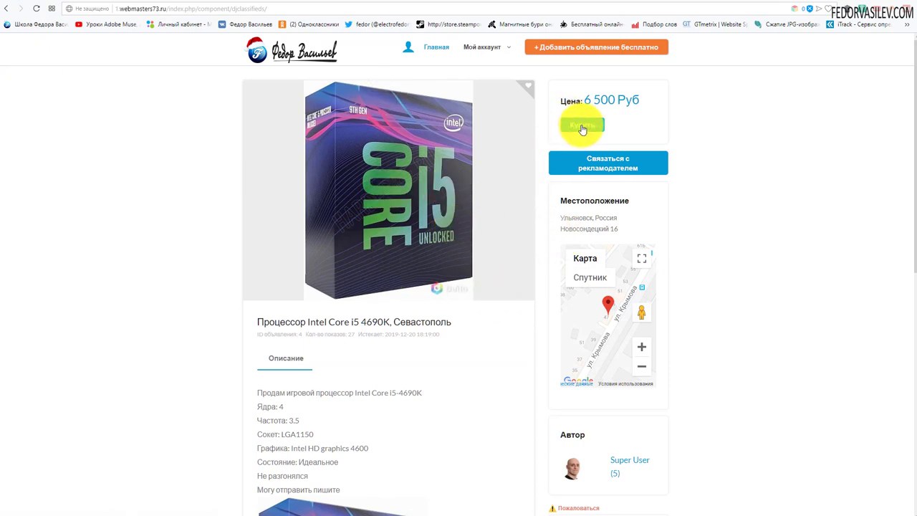
click(582, 126)
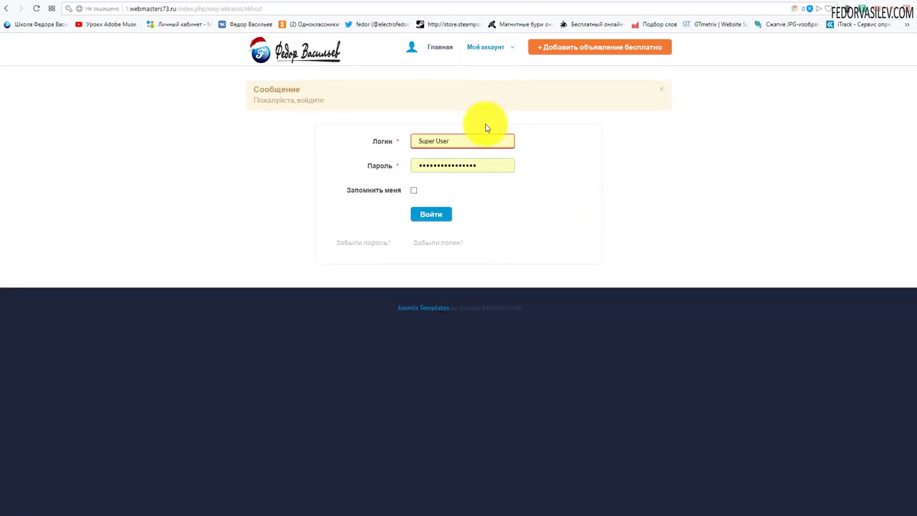
Log in to the site with the saved login and password of the test account.
click(462, 141)
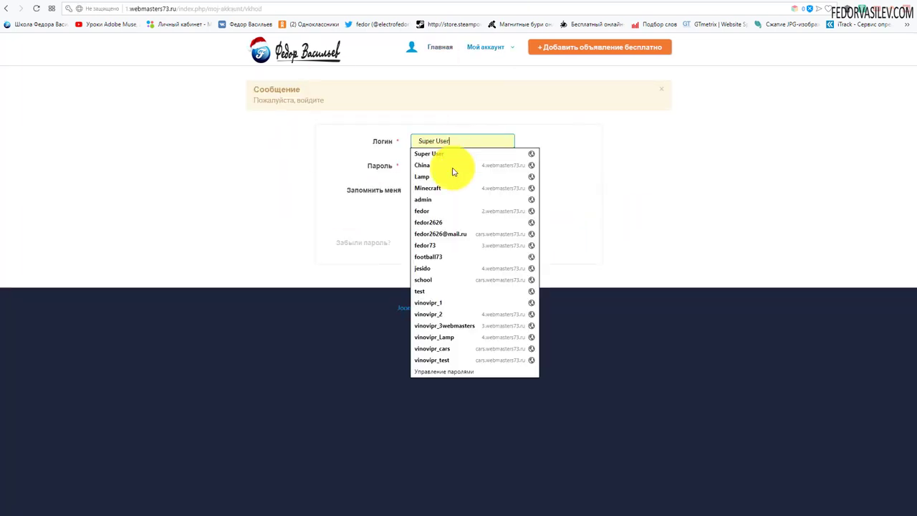
click(434, 292)
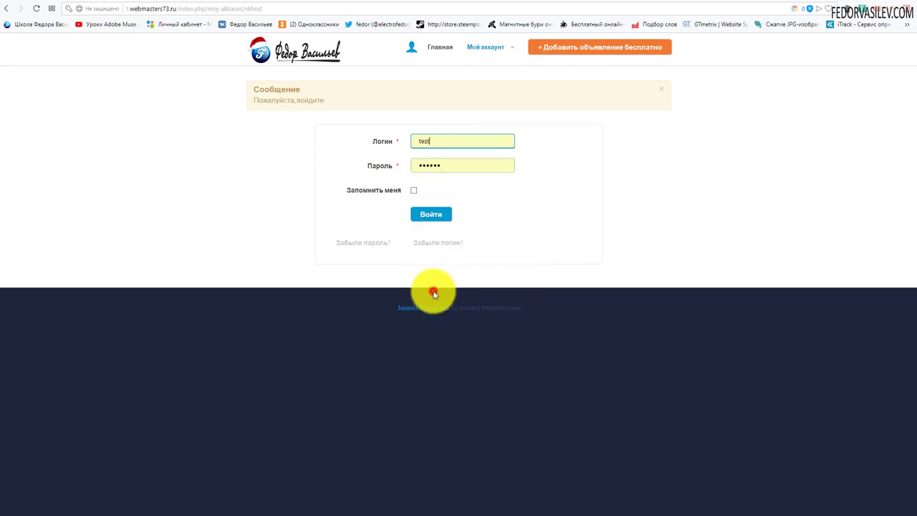
click(431, 214)
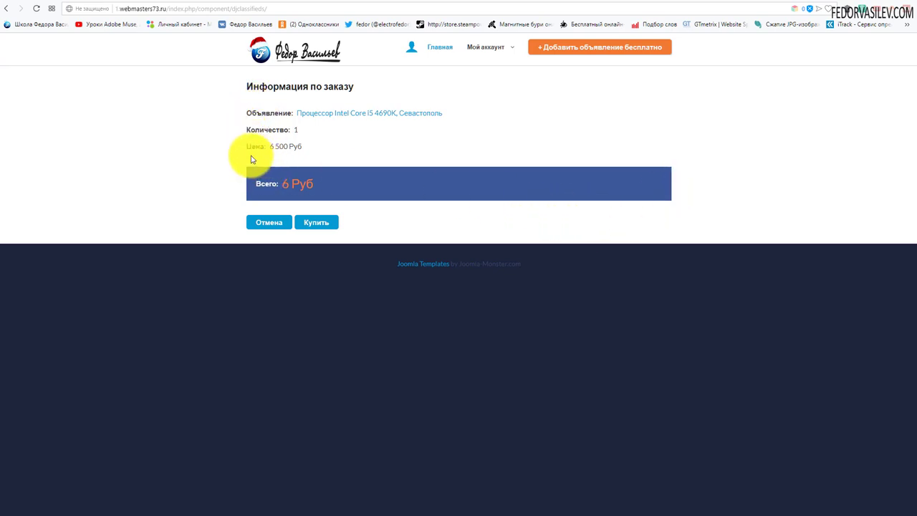
Compare the item price with the order total, then return to the listing's edit page.
drag(251, 146, 308, 144)
click(372, 147)
drag(316, 184, 266, 182)
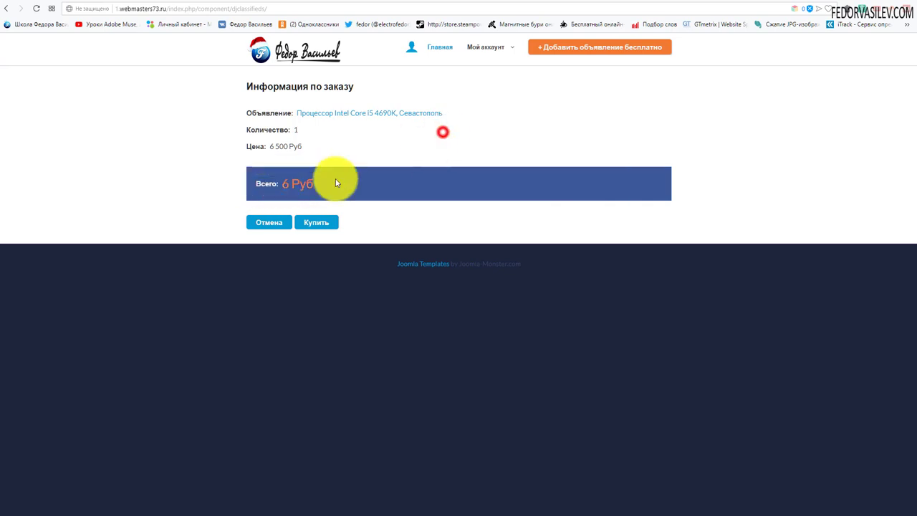
click(443, 132)
click(745, 2)
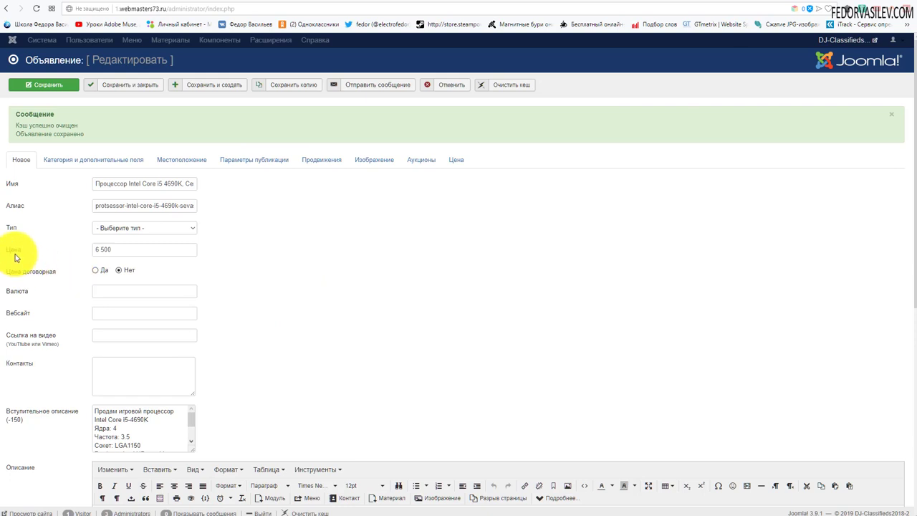
Set the processor listing's Цена to 6500, save it, and recheck the order total on the public site.
click(102, 249)
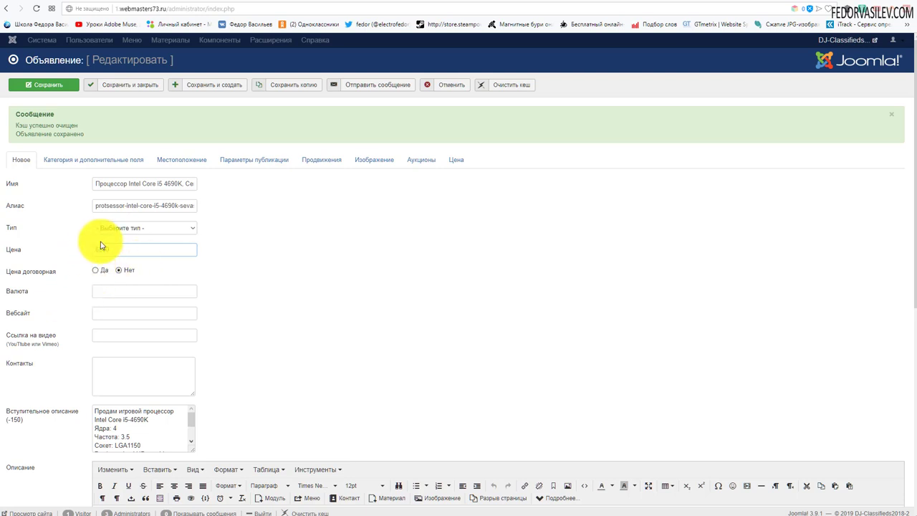
click(52, 86)
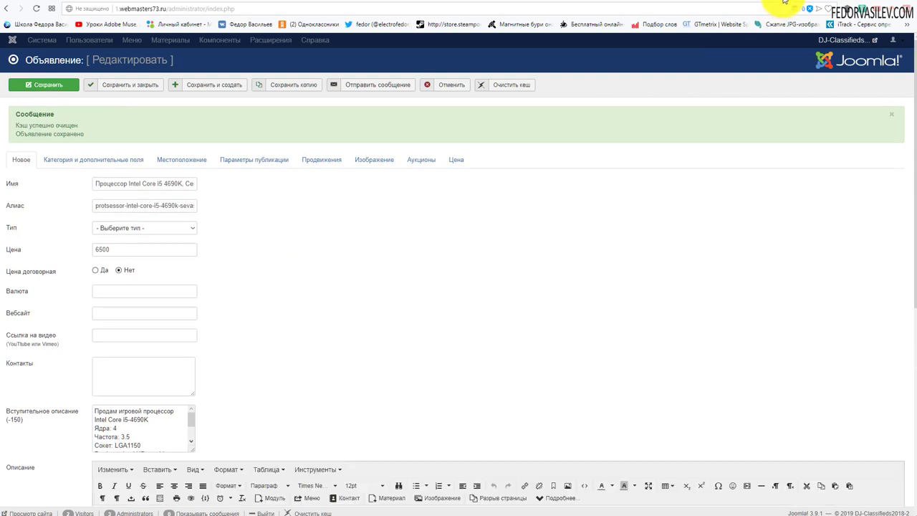
key(ctrl+Tab)
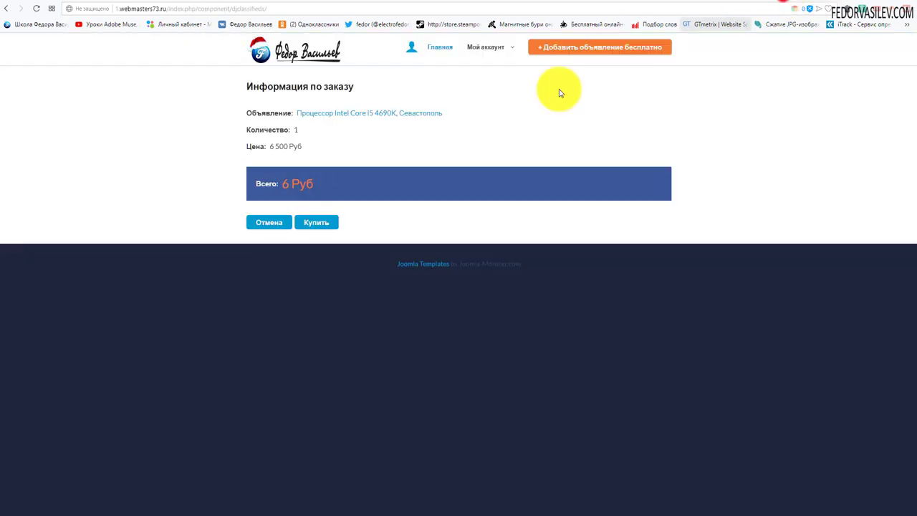
click(36, 9)
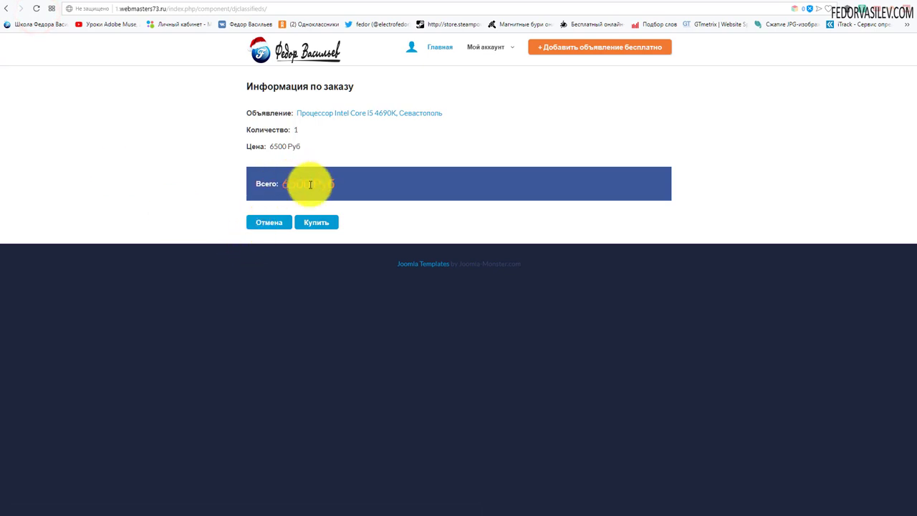
drag(287, 184, 330, 180)
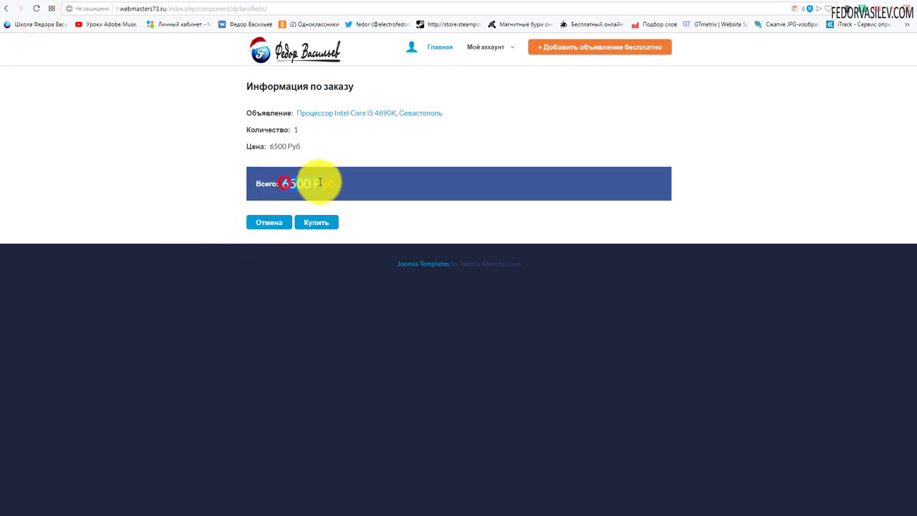
click(501, 137)
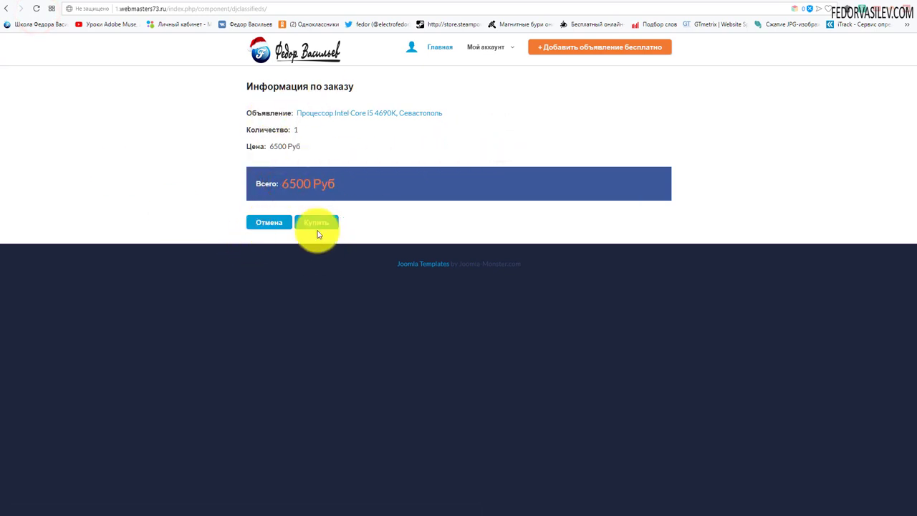
Place the processor order and proceed to payment through PayPal, then go back and open the listing's public page.
click(317, 223)
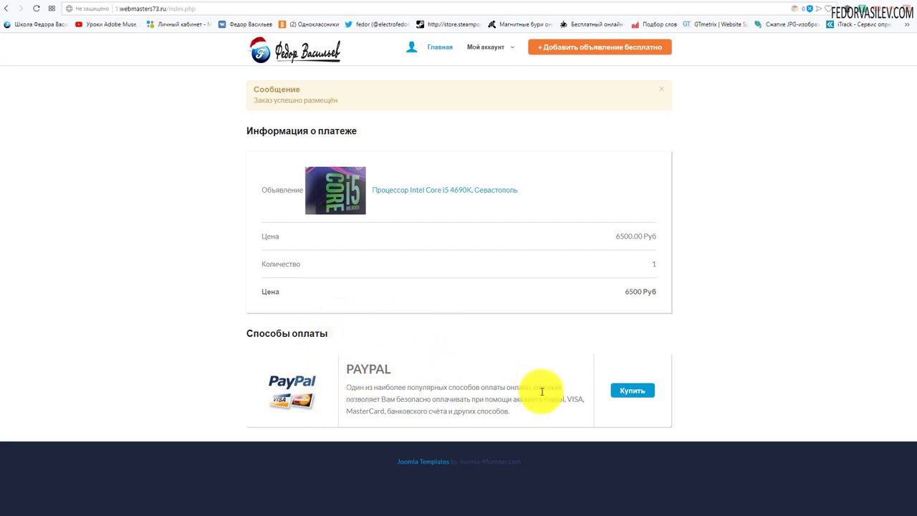
click(631, 389)
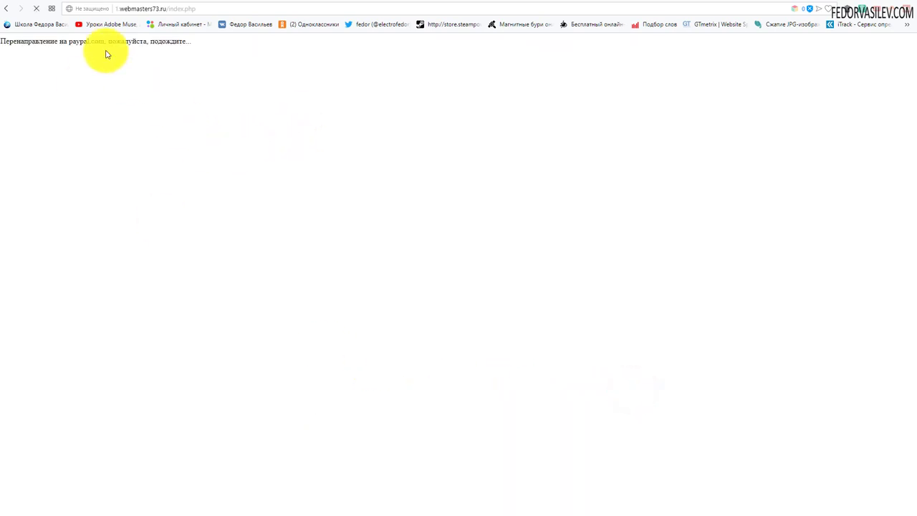
click(7, 10)
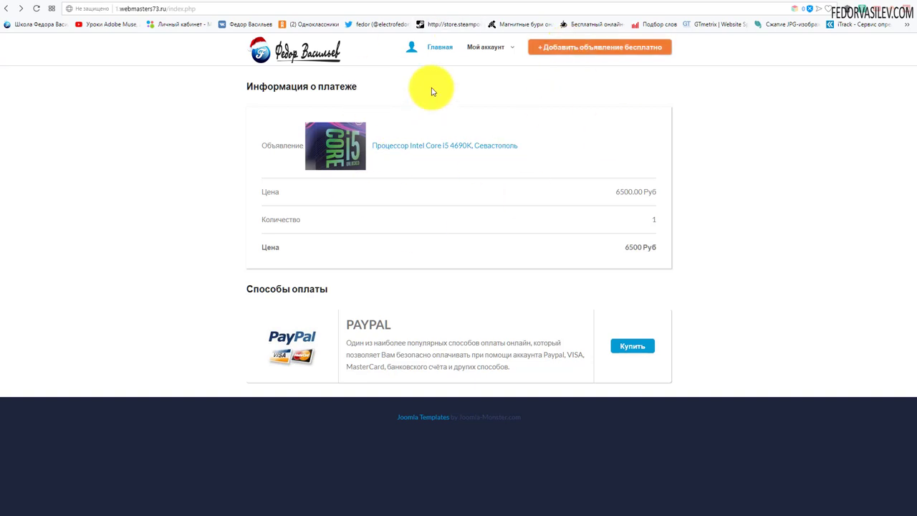
click(349, 148)
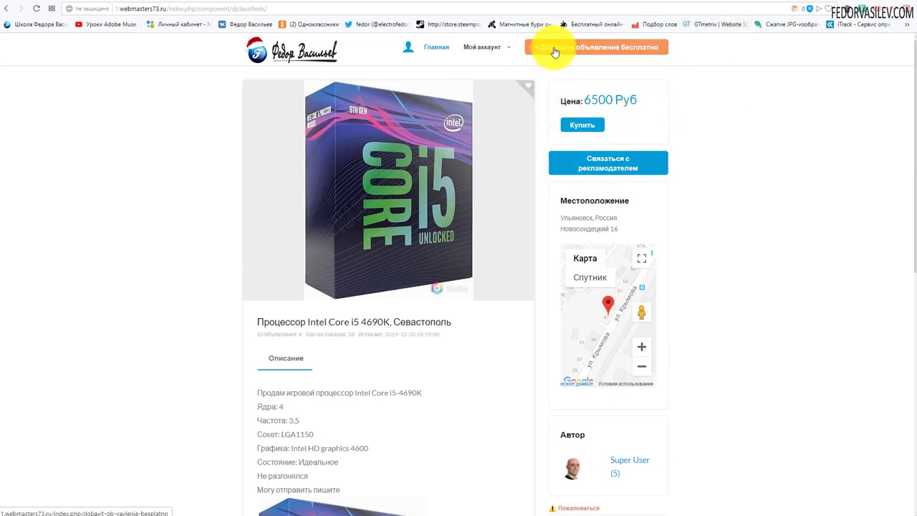
Close the listing's edit form in the administration area and open the DJ-Classifieds settings.
click(753, 3)
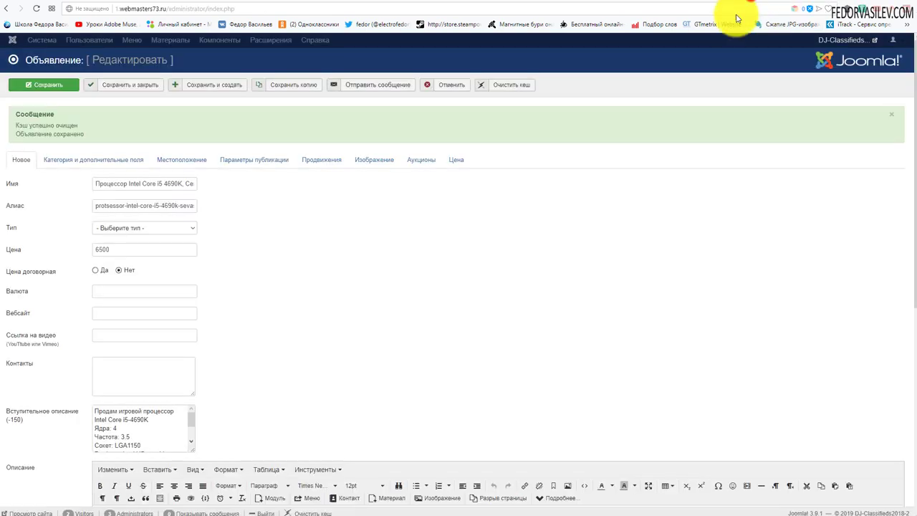
click(447, 87)
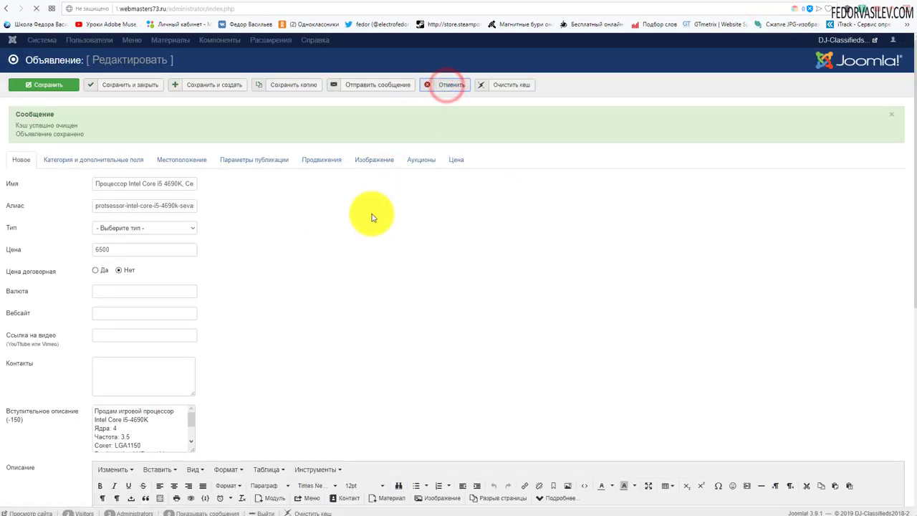
click(56, 118)
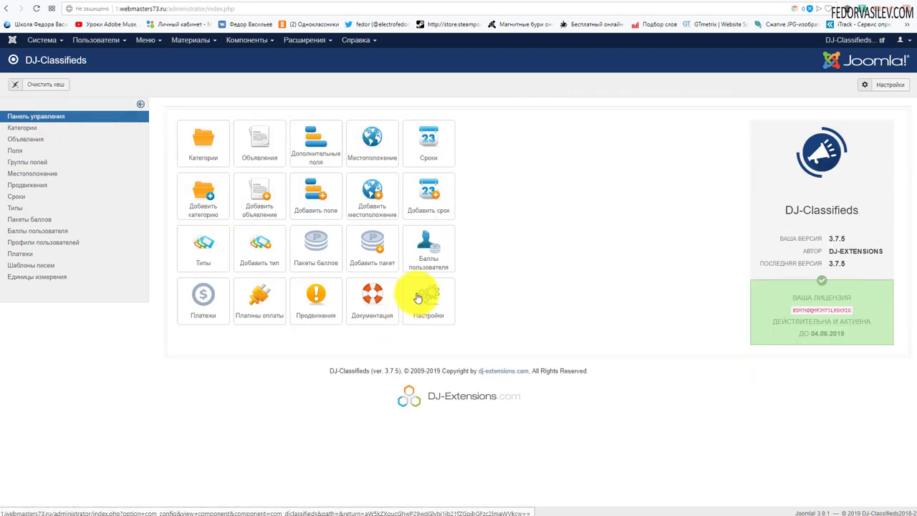
click(416, 293)
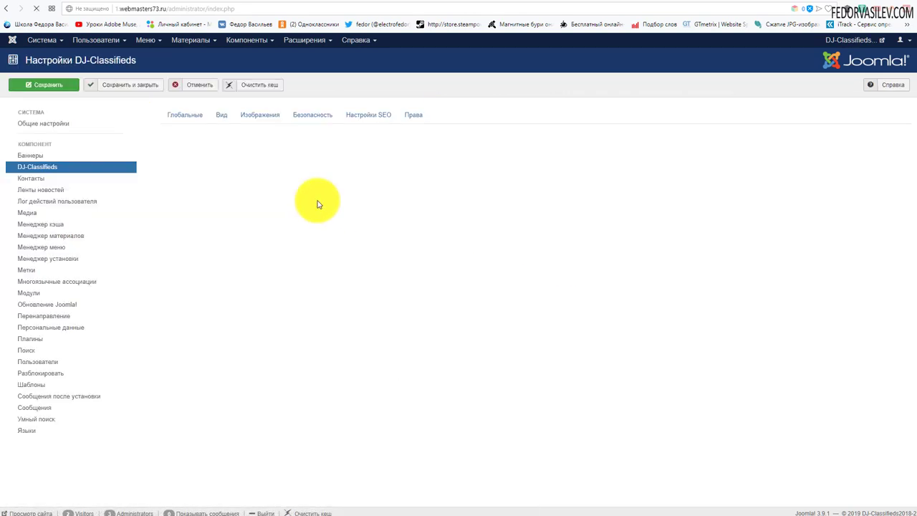
Examine the Покупка option's choices and description in the Специальные настройки объявления section.
scroll(440, 228, down, 12)
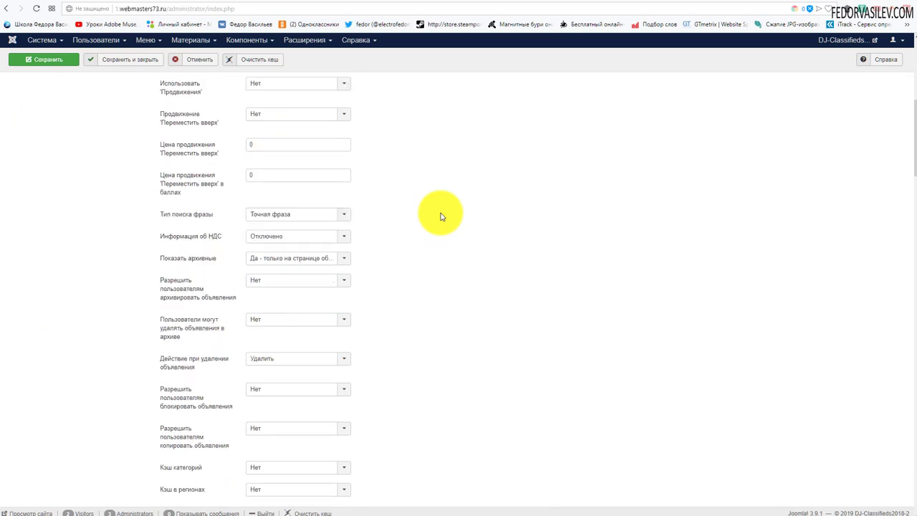
scroll(441, 215, down, 1)
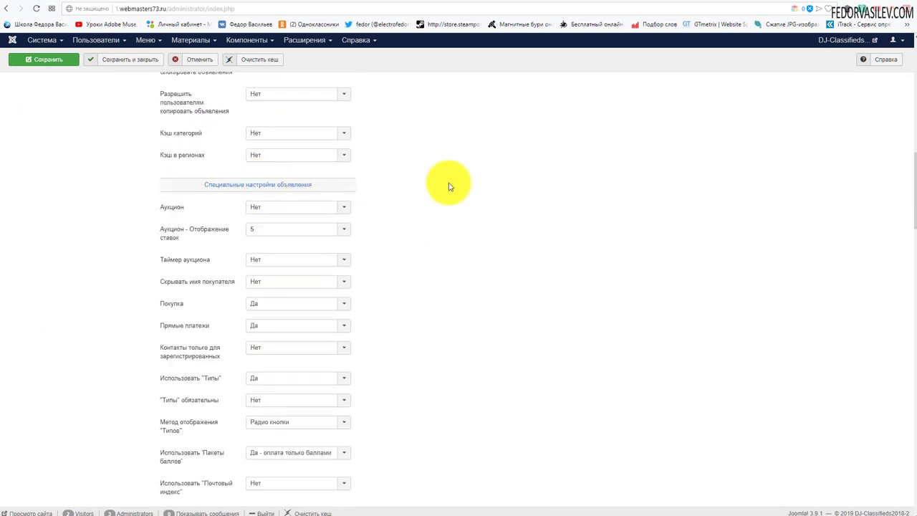
mouse_move(176, 333)
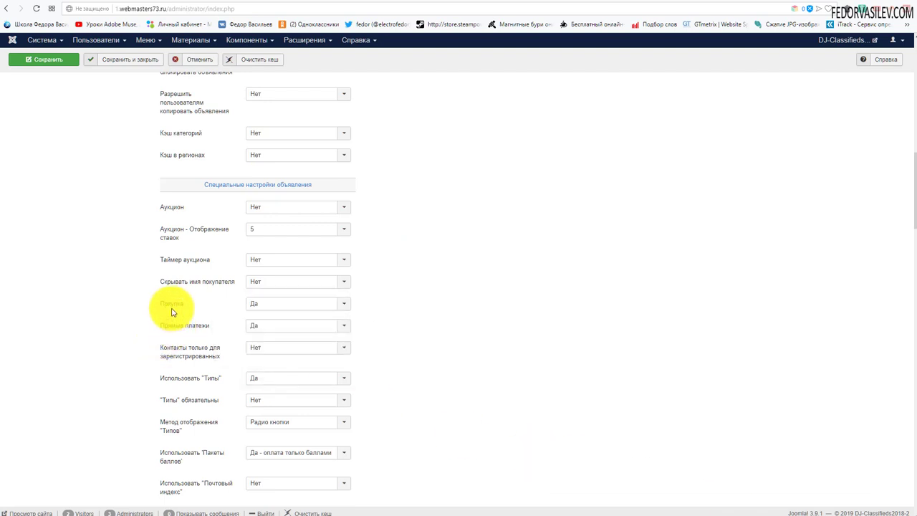
mouse_move(174, 307)
click(272, 304)
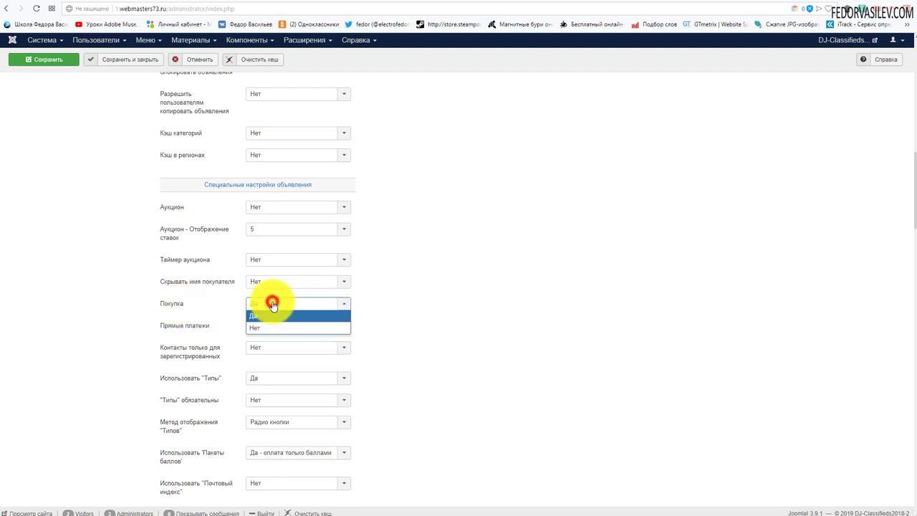
click(414, 298)
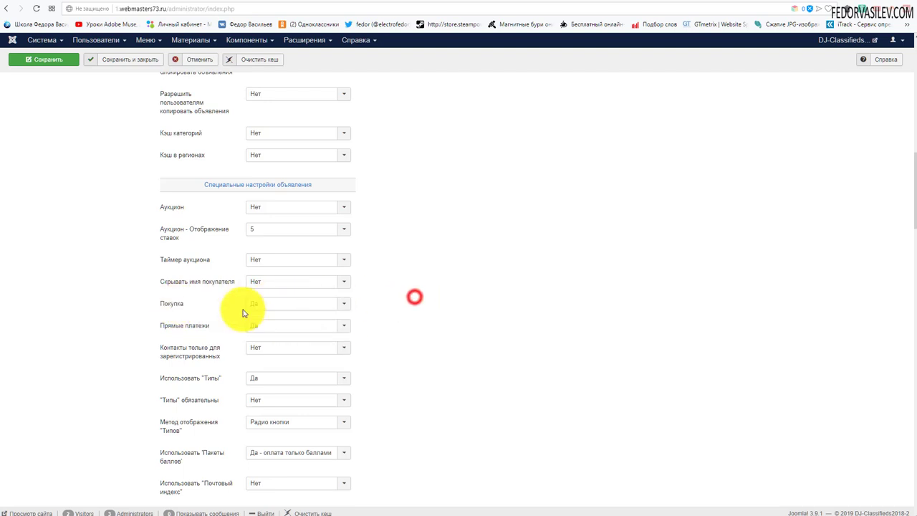
mouse_move(169, 308)
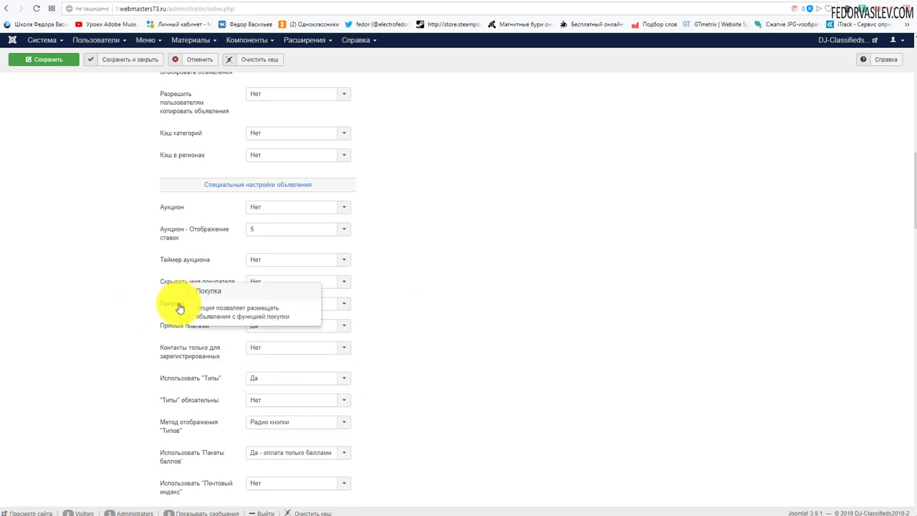
Open the new listing form on the public site and set Разрешить покупку to Да.
click(778, 4)
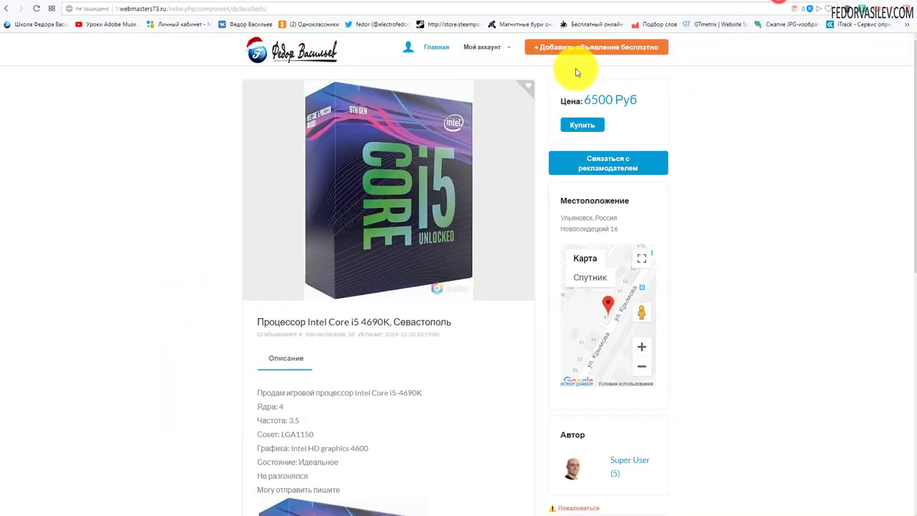
click(576, 44)
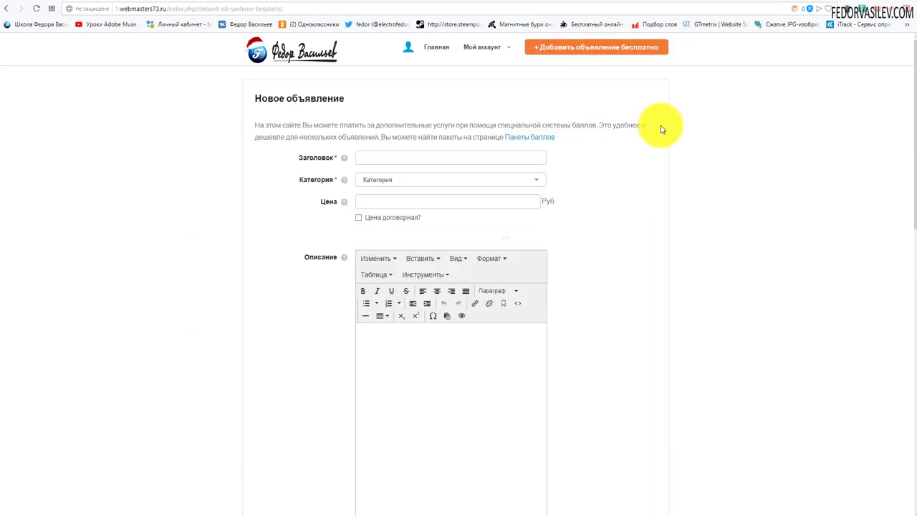
scroll(607, 197, down, 12)
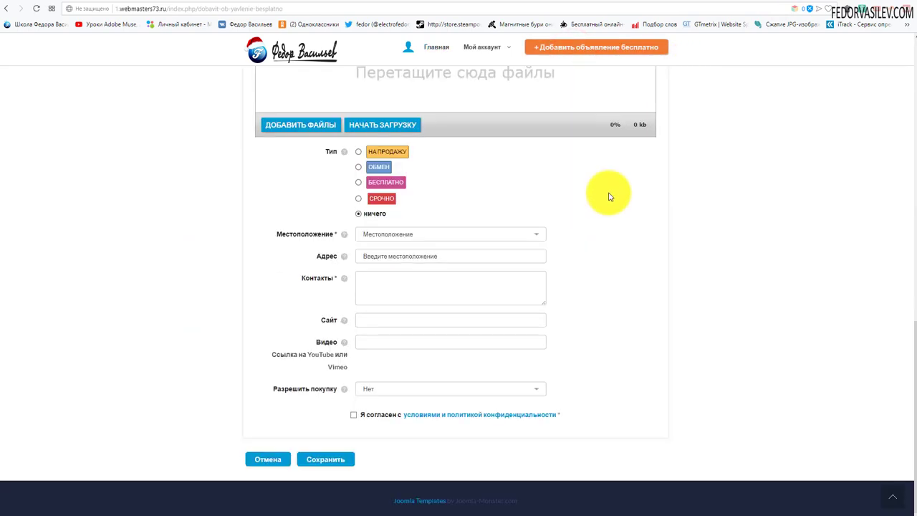
mouse_move(293, 395)
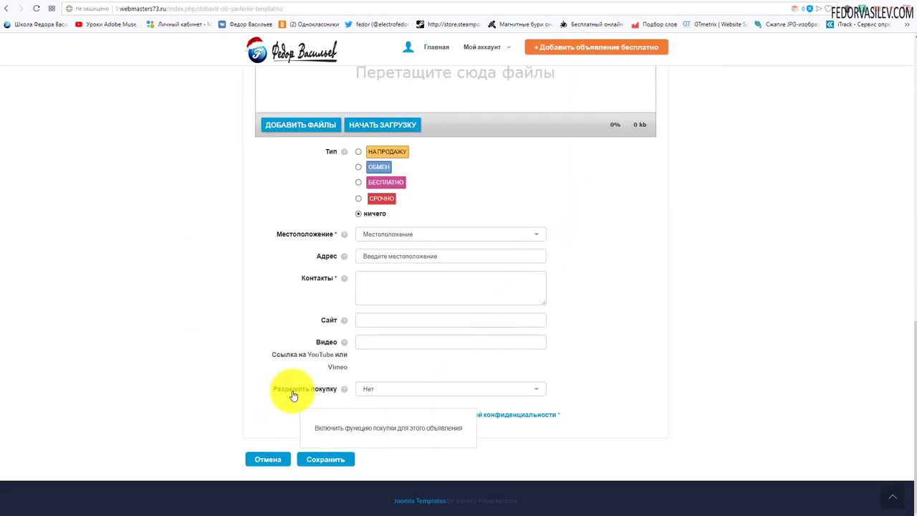
click(374, 390)
click(373, 409)
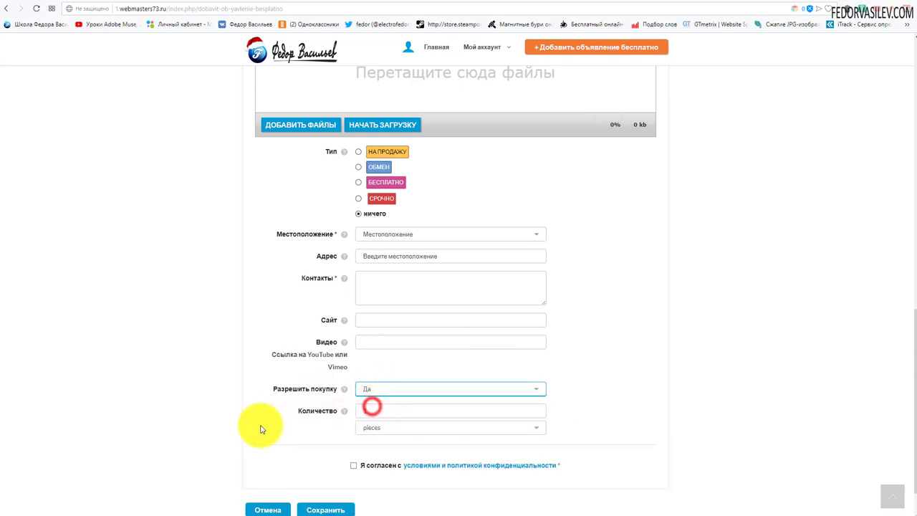
Set the new listing's Количество to 4 and view the available units, keeping pieces.
mouse_move(351, 420)
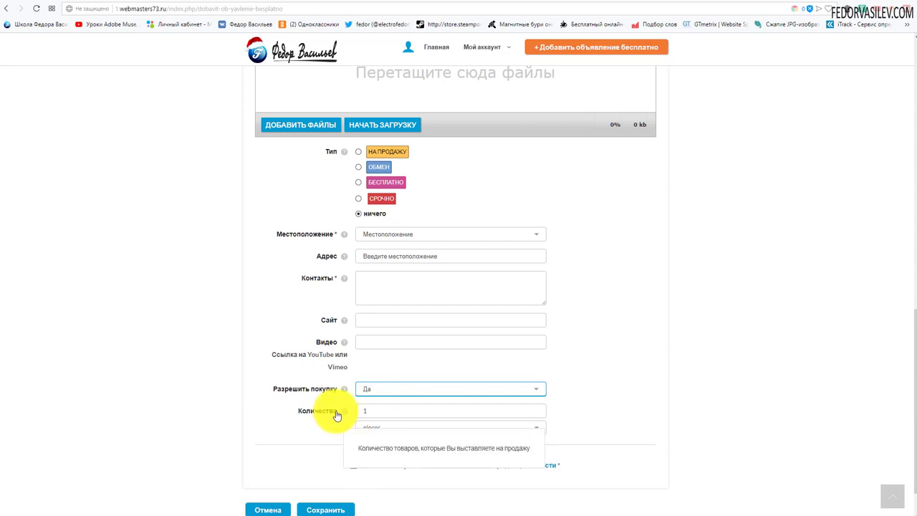
click(373, 409)
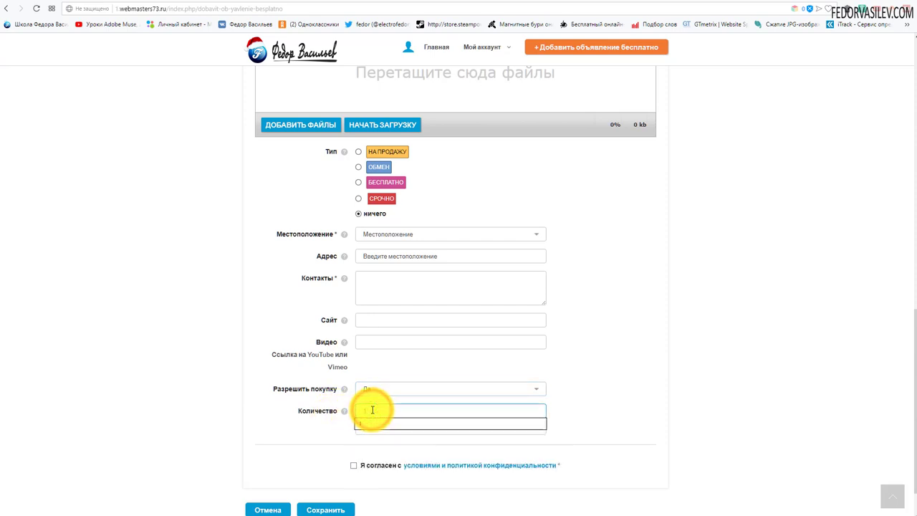
text(1)
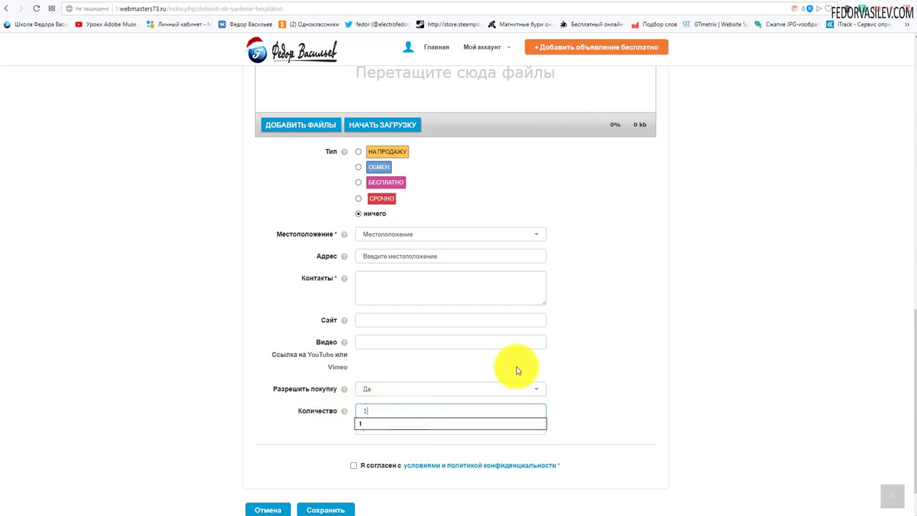
click(374, 409)
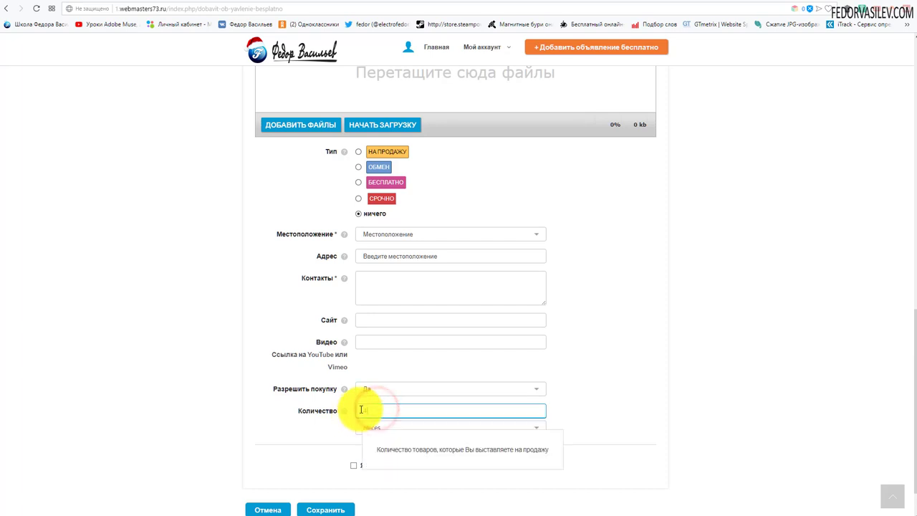
text(4)
click(604, 350)
click(502, 430)
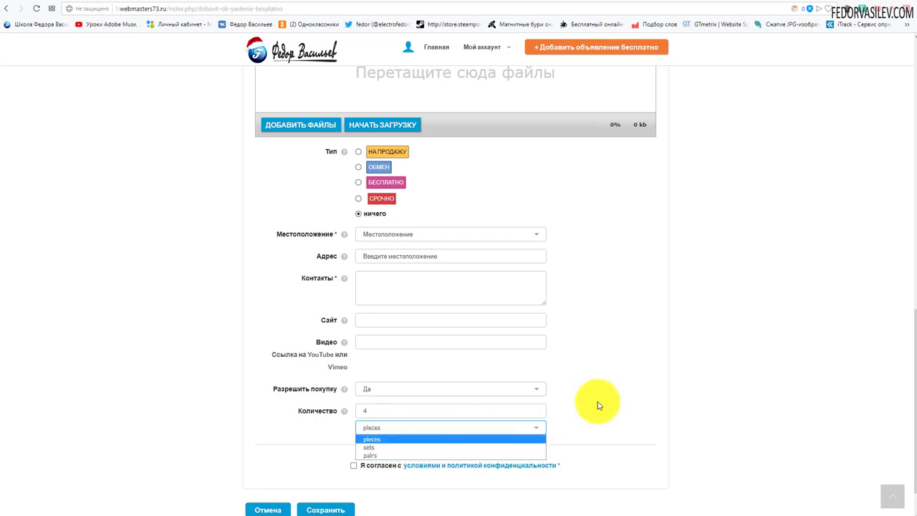
click(620, 389)
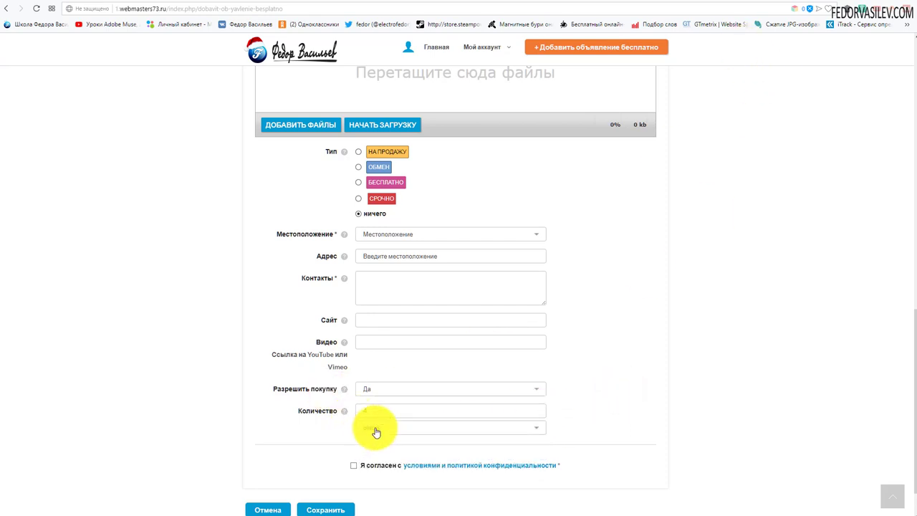
Close the DJ-Classifieds settings without saving and open the component's Единицы измерения list.
click(751, 3)
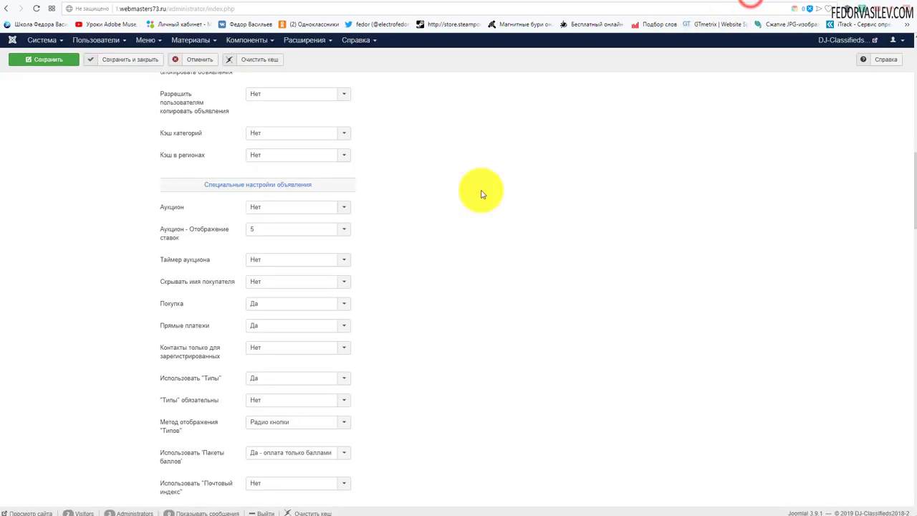
scroll(481, 192, up, 10)
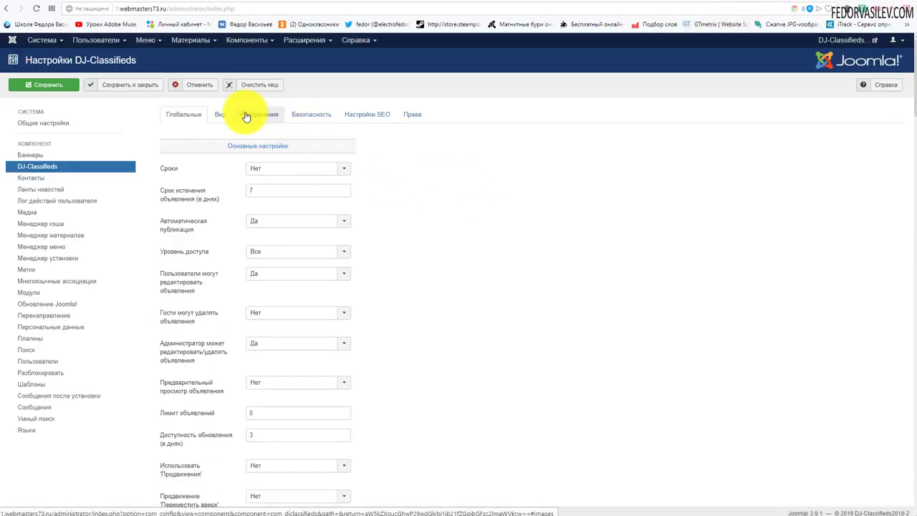
click(195, 87)
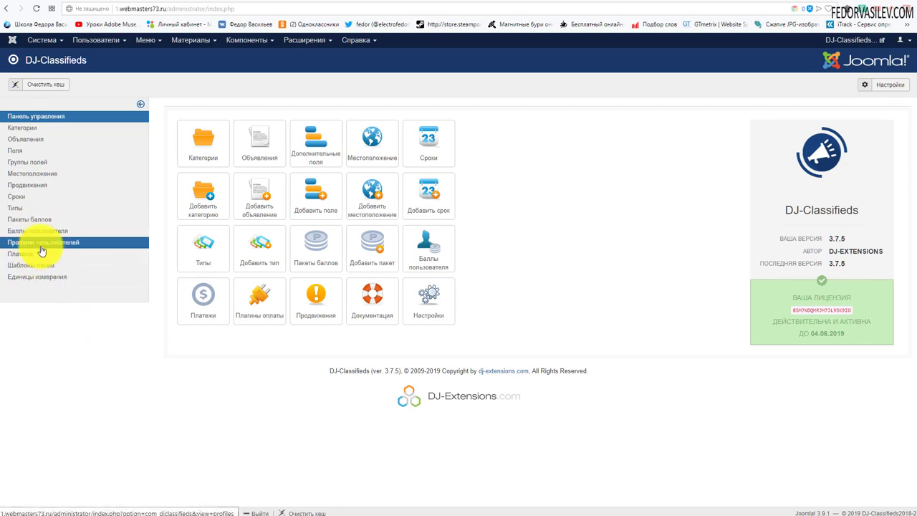
click(26, 280)
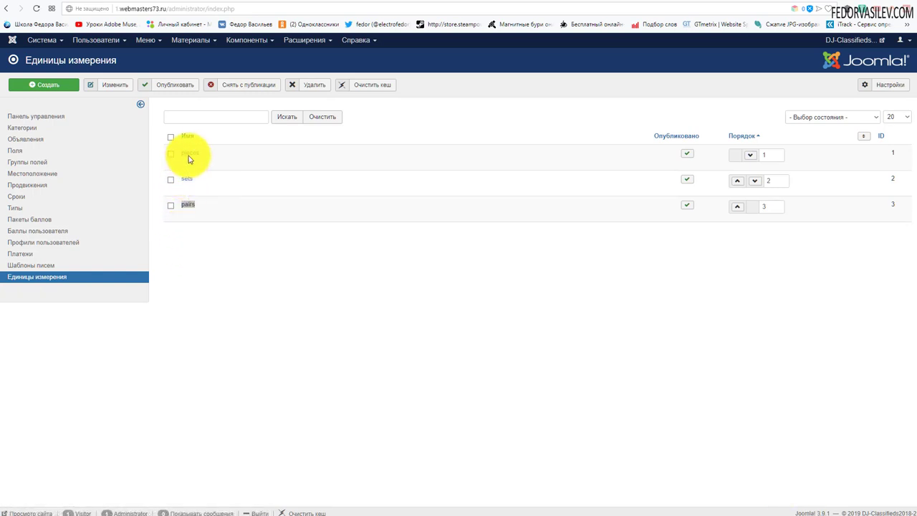
Rename the measurement unit pieces as КГ, then save and close it.
click(226, 233)
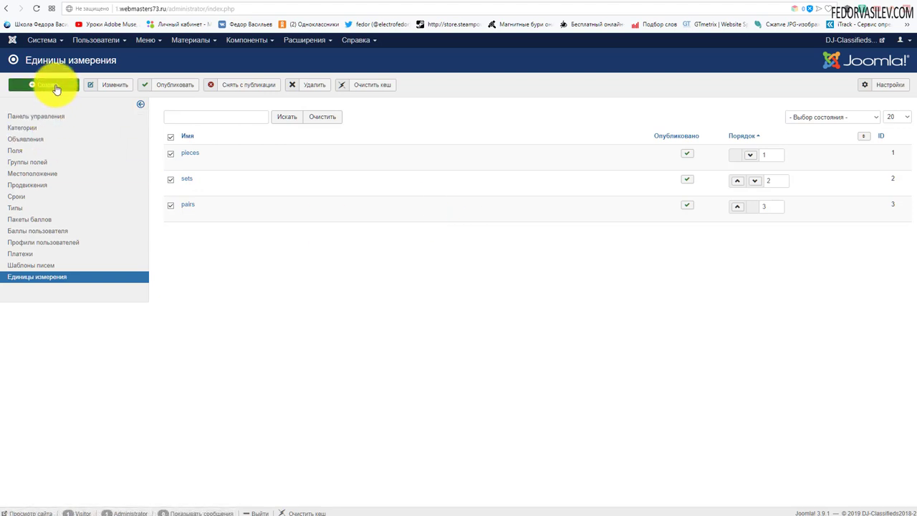
click(241, 254)
click(190, 152)
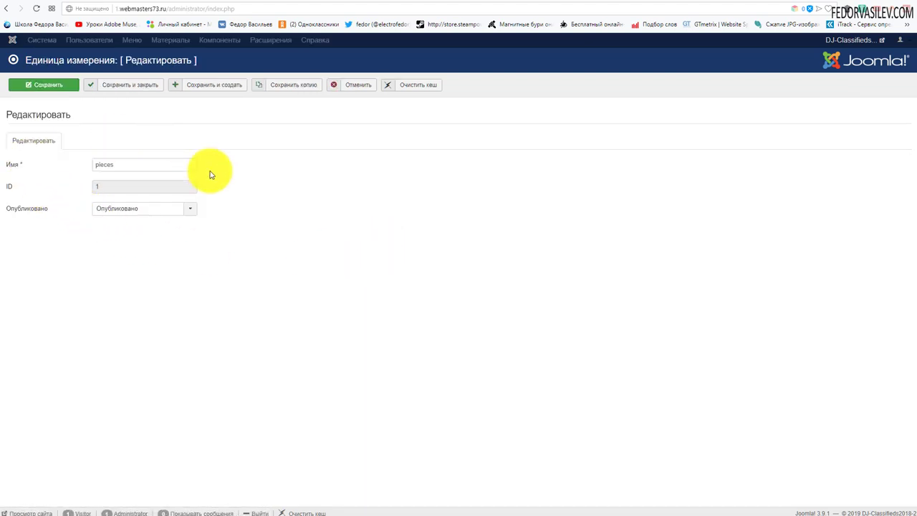
drag(126, 165, 40, 159)
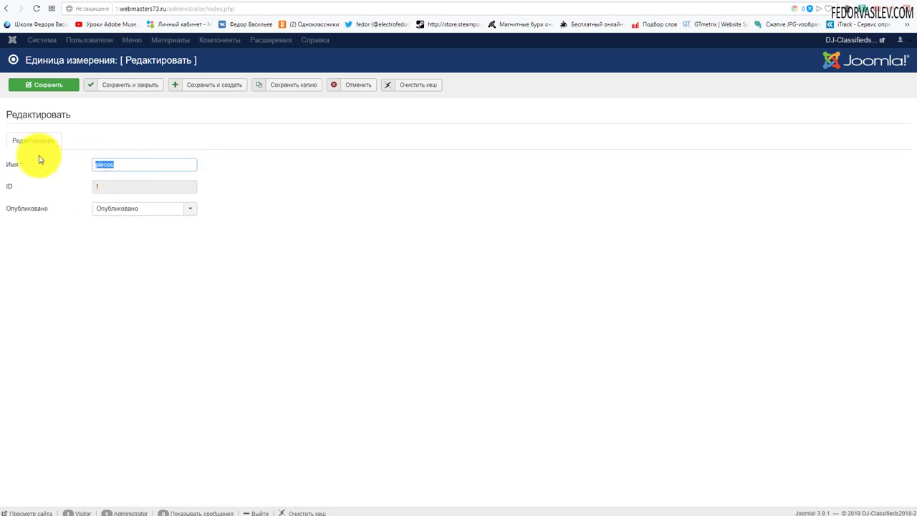
text(КГ)
click(139, 84)
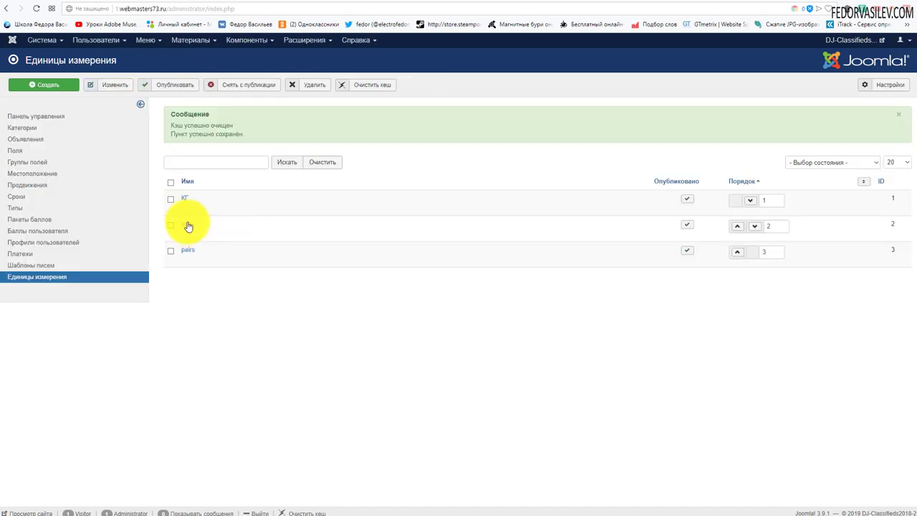
Rename the measurement unit sets as ШТ, saving and closing it.
click(186, 221)
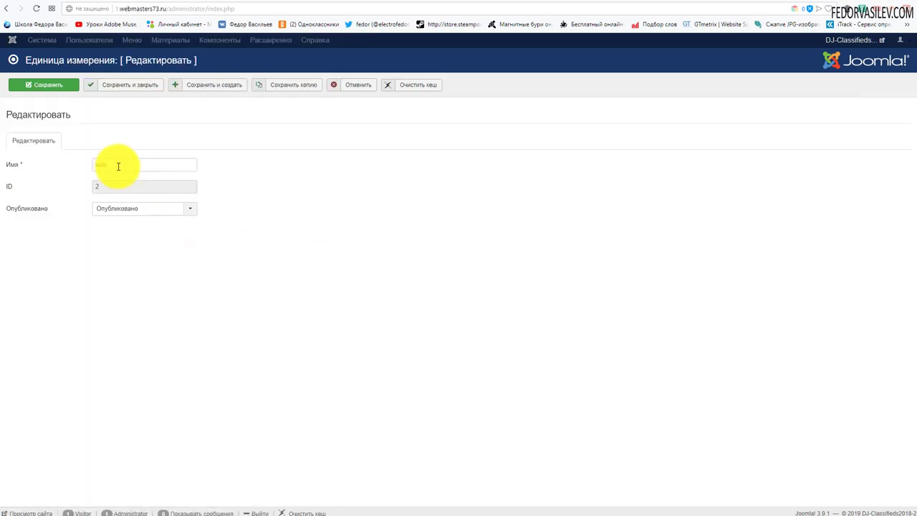
drag(116, 165, 52, 168)
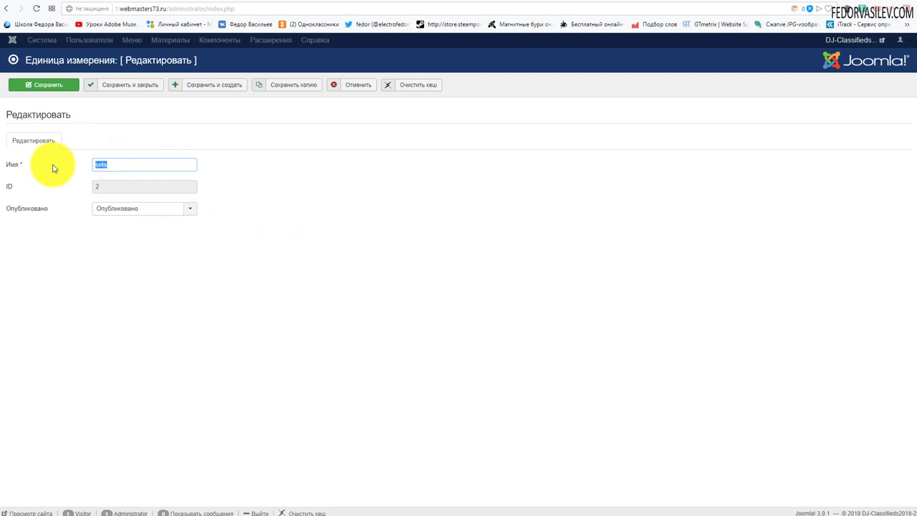
text(ШТ)
click(321, 248)
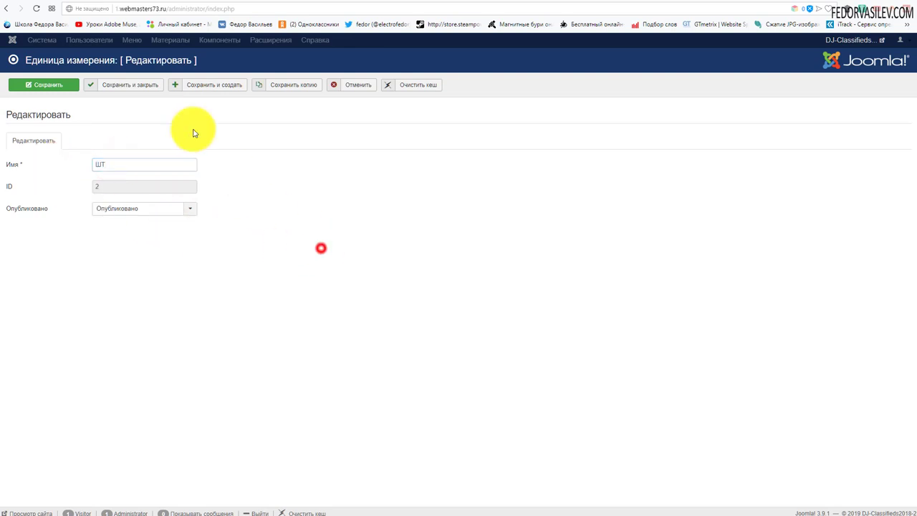
click(149, 84)
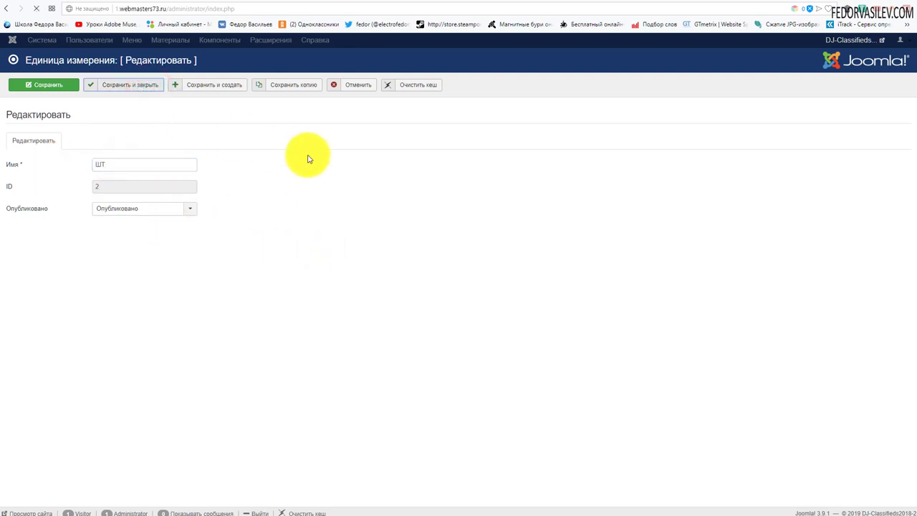
Rename the measurement unit pairs as ПАРА and save it, leaving the blank new-unit form without saving.
drag(123, 164, 41, 164)
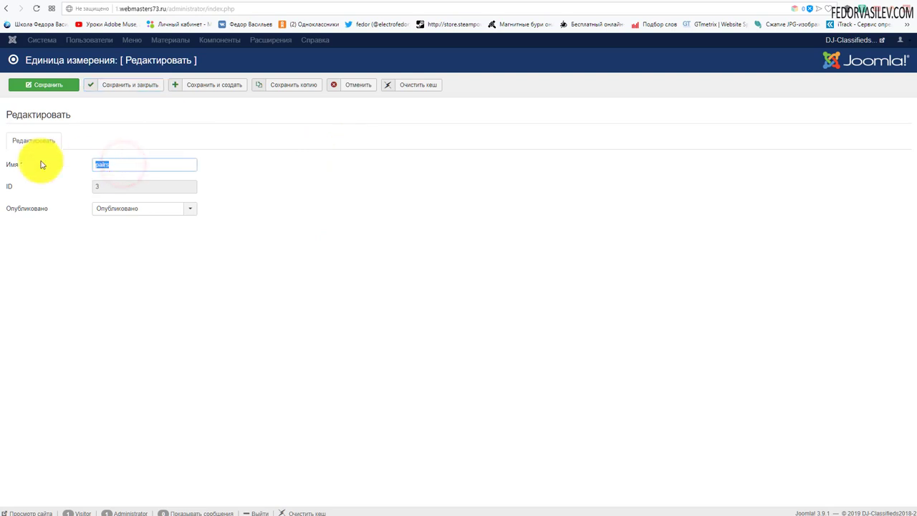
text(ПАРА)
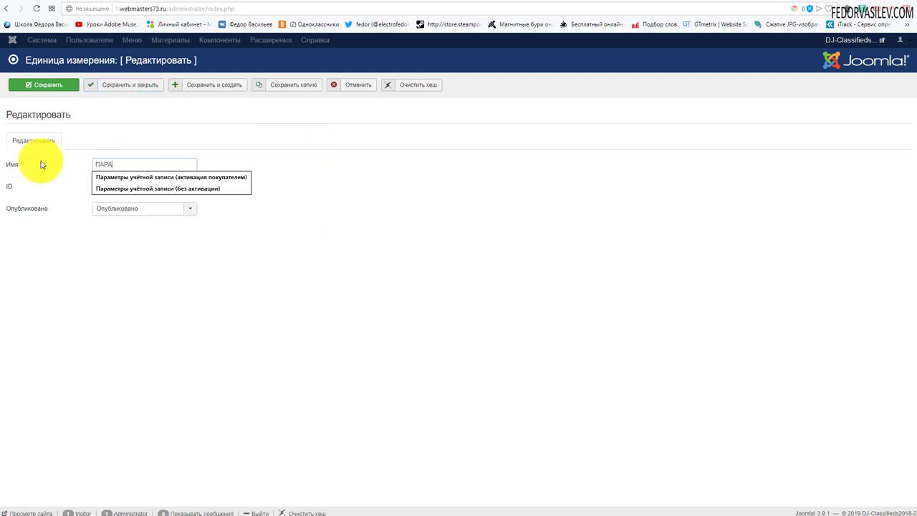
click(302, 308)
click(123, 86)
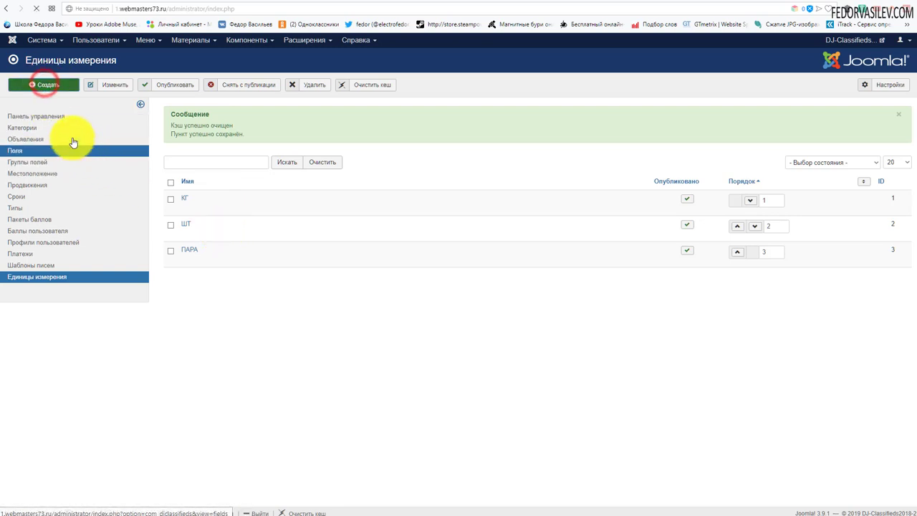
click(345, 86)
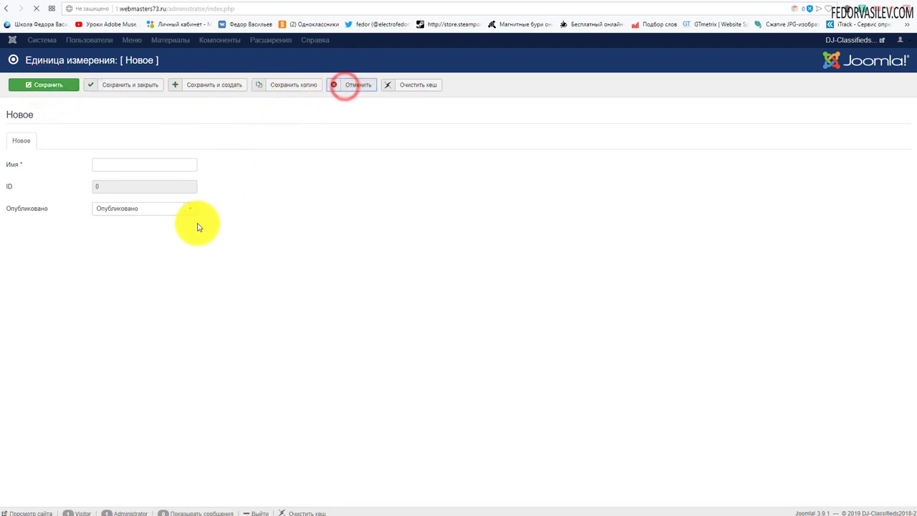
Reload the new listing form on the public site and set Разрешить покупку to Да.
click(773, 4)
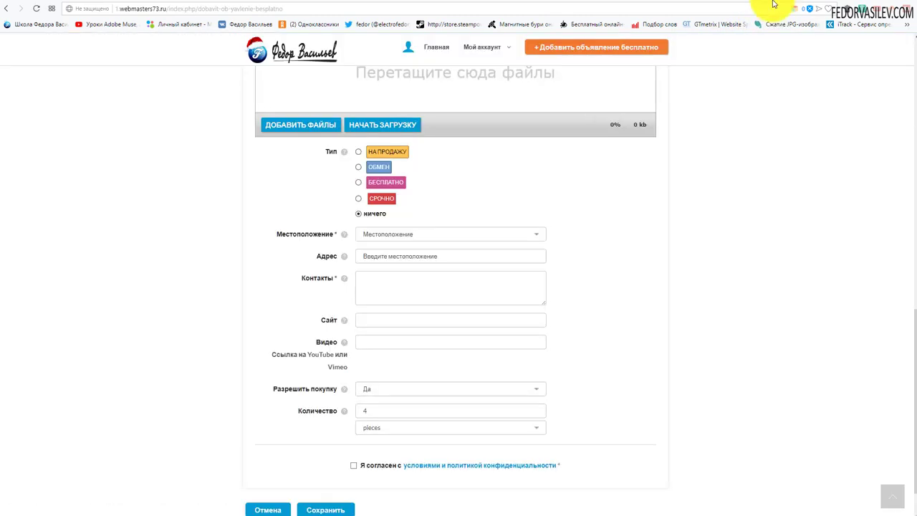
click(36, 9)
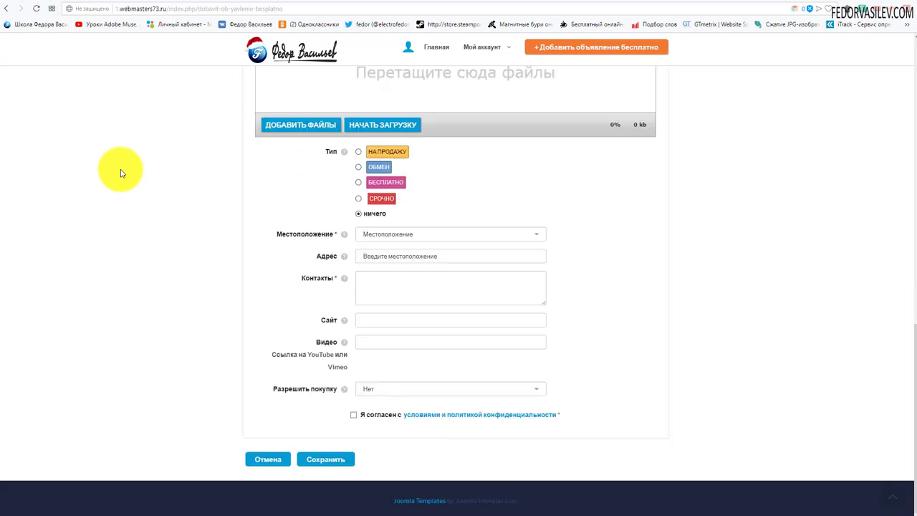
click(375, 393)
click(373, 407)
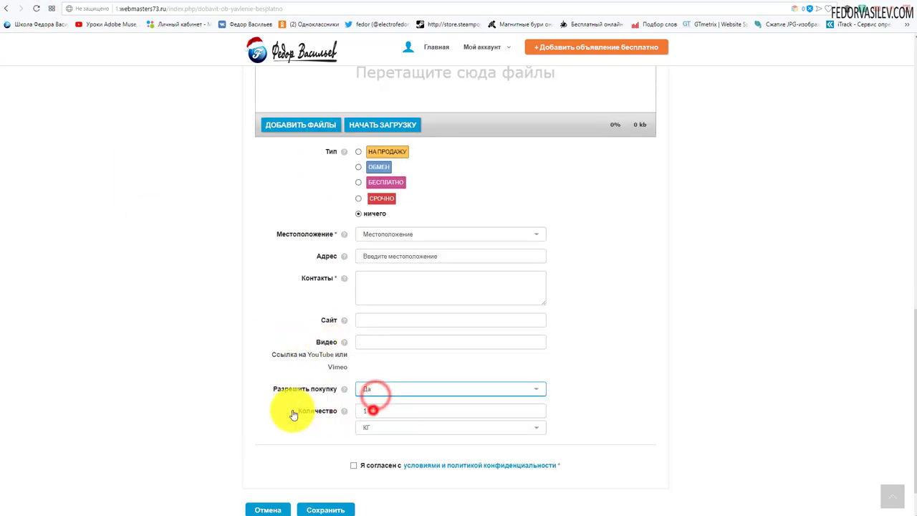
Try ШТ and ПАРА as the new listing's quantity unit and set it back to КГ.
scroll(383, 394, down, 1)
click(389, 378)
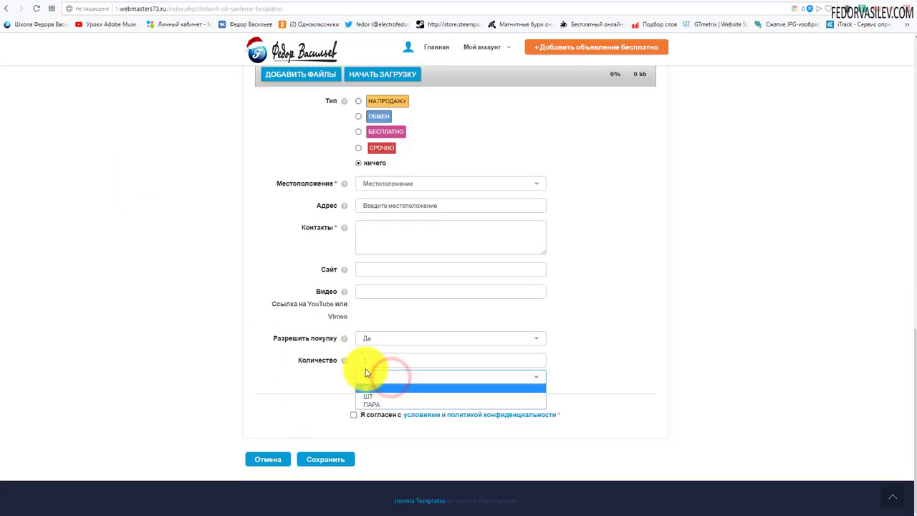
click(374, 396)
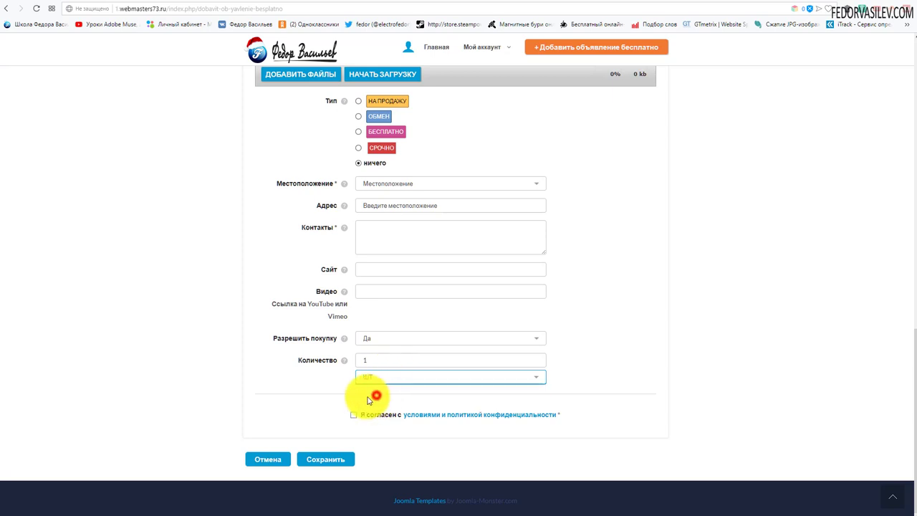
click(374, 378)
click(371, 405)
click(379, 375)
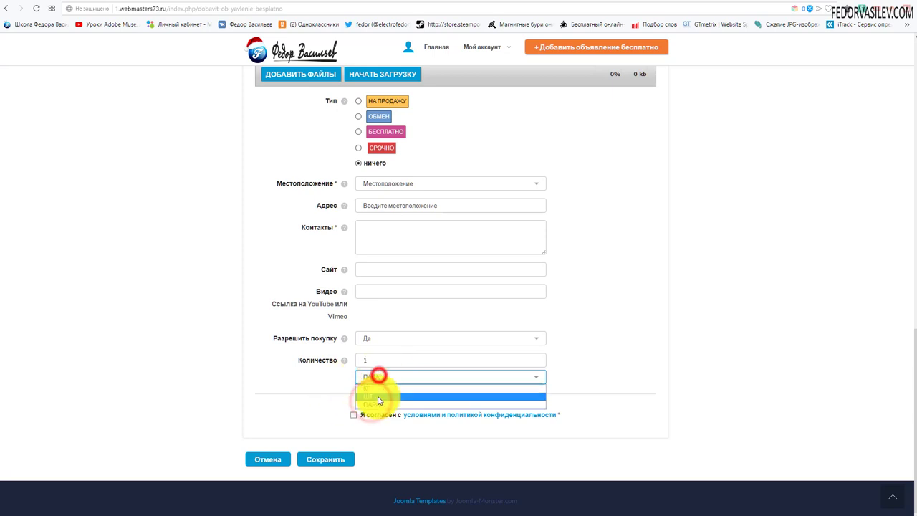
click(378, 382)
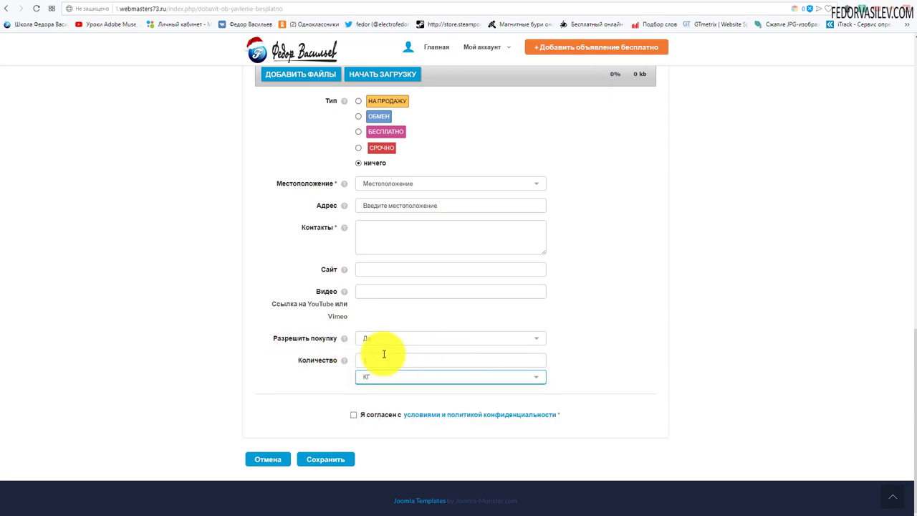
scroll(459, 287, up, 5)
scroll(462, 272, up, 3)
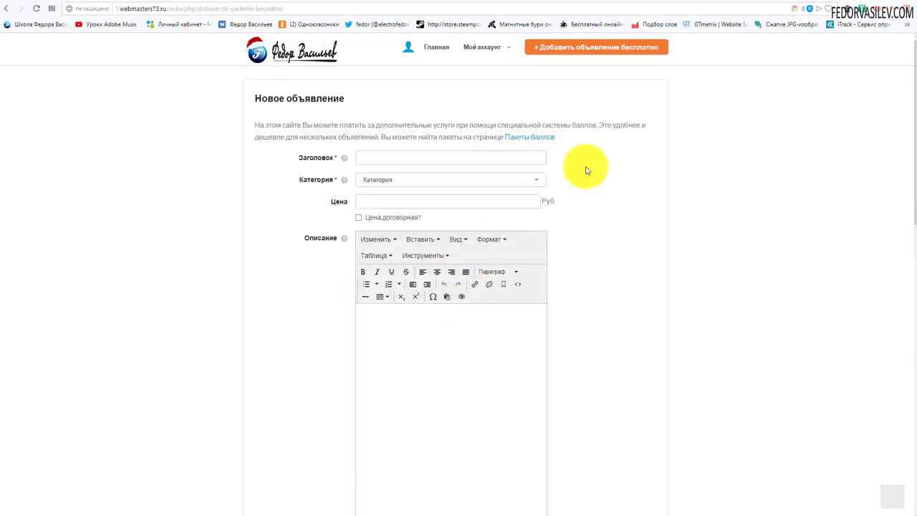
Open the Intel Core i5 4690K listing in the administrator, view the unit choices in its Цена settings, and close it without saving.
click(749, 3)
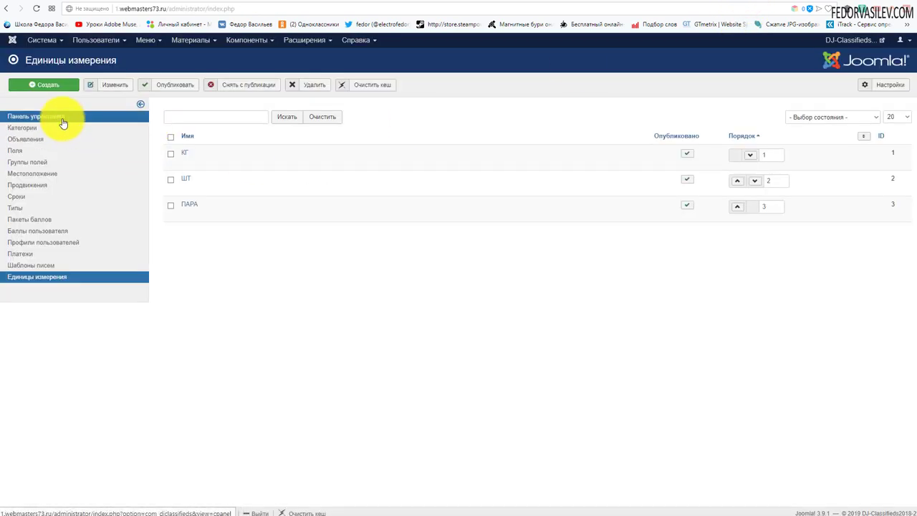
click(30, 139)
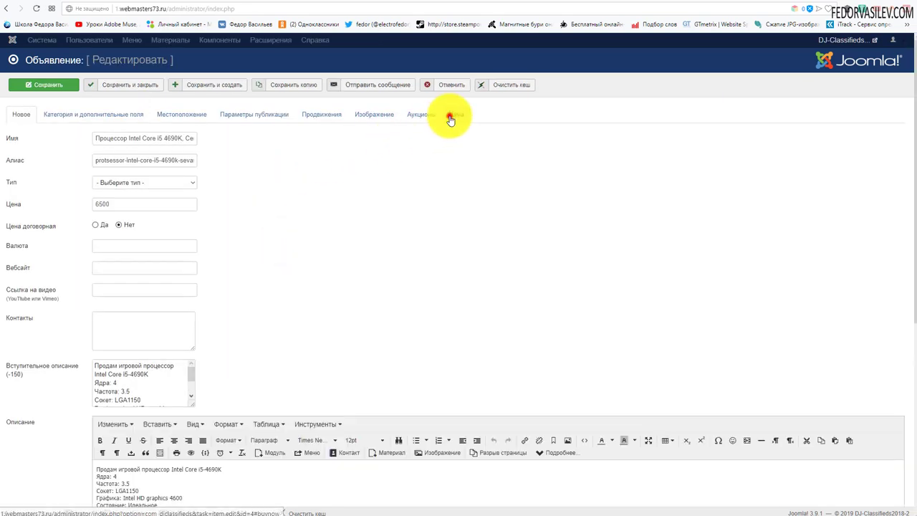
click(454, 114)
click(212, 160)
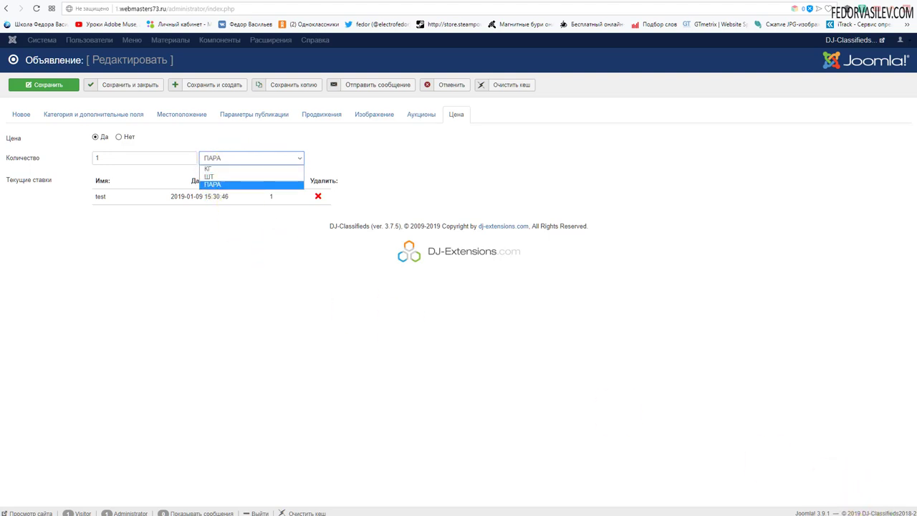
click(611, 391)
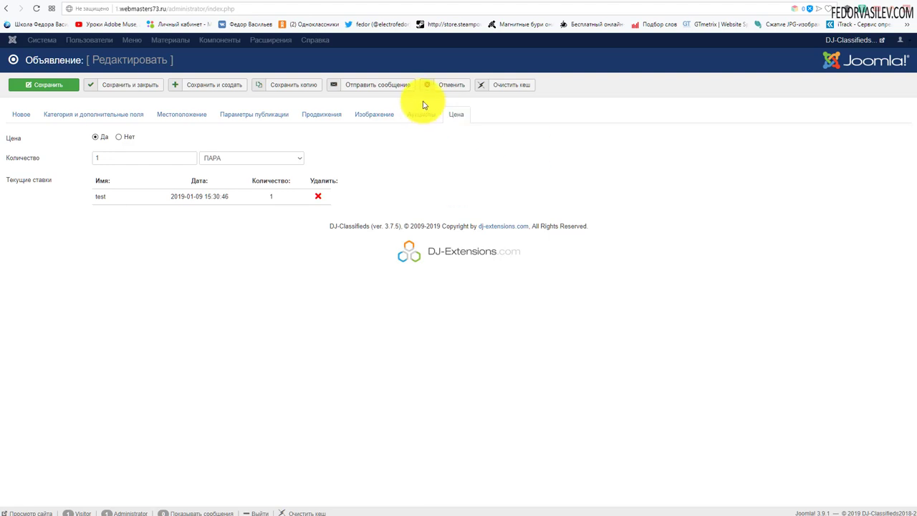
click(446, 86)
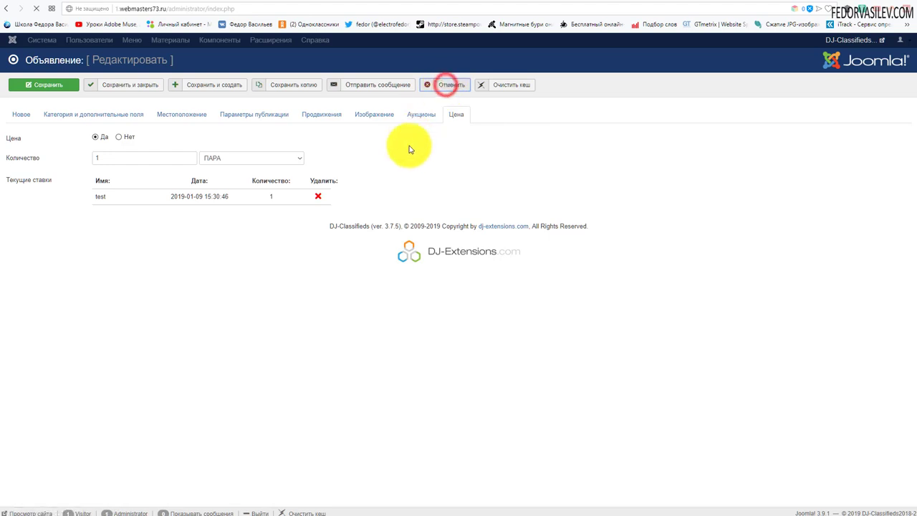
Create a new Баллы пользователя entry and assign it to the user test.
click(63, 115)
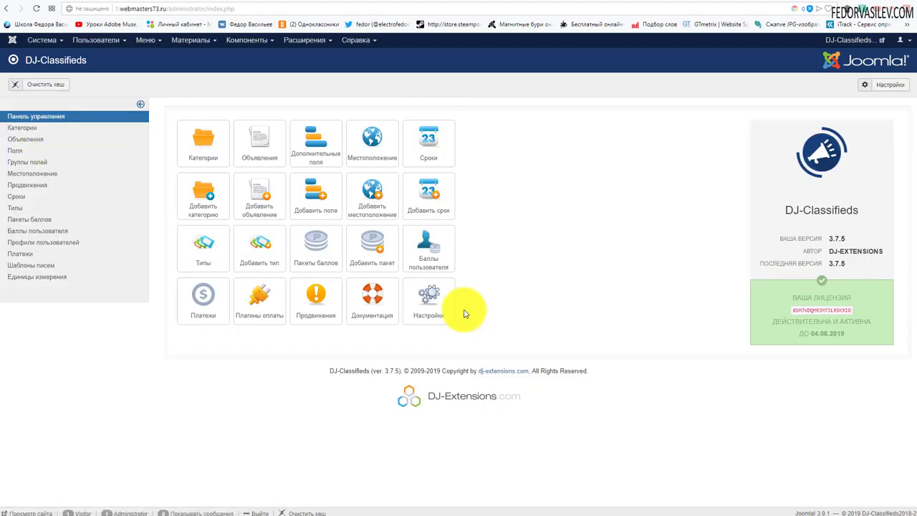
click(425, 248)
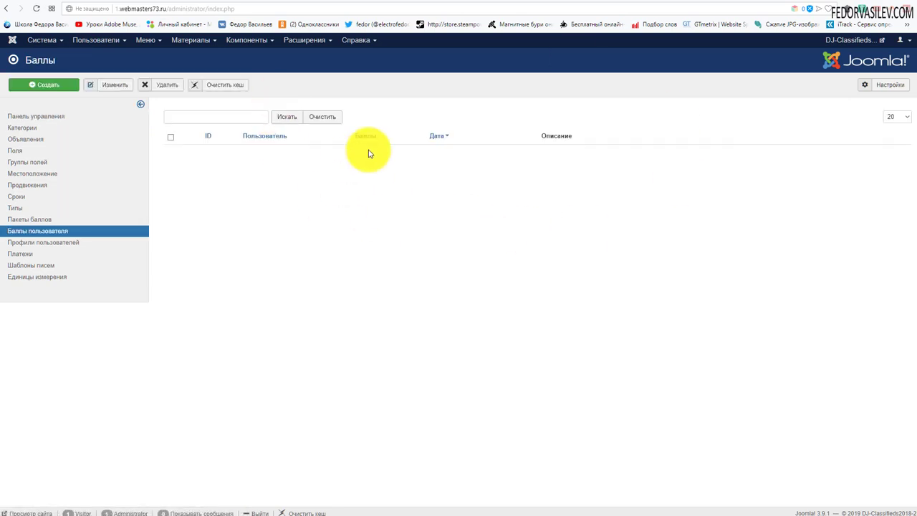
click(61, 86)
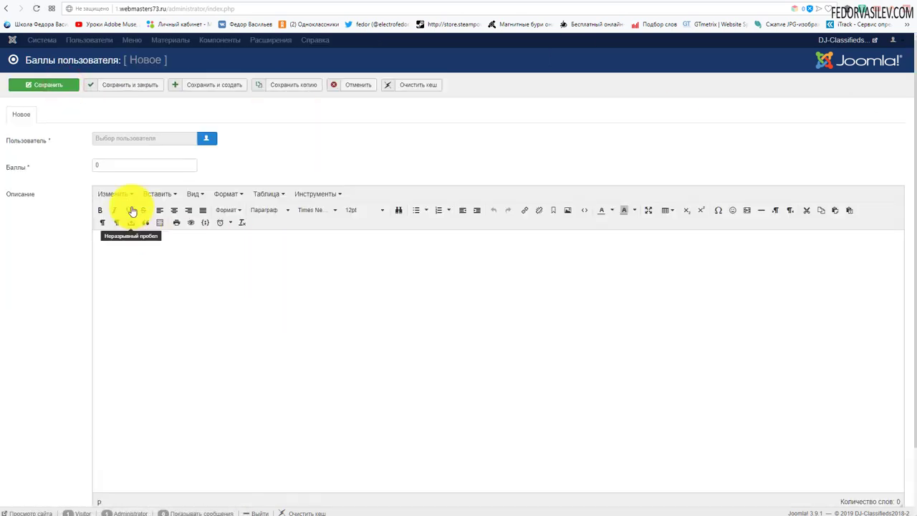
click(206, 144)
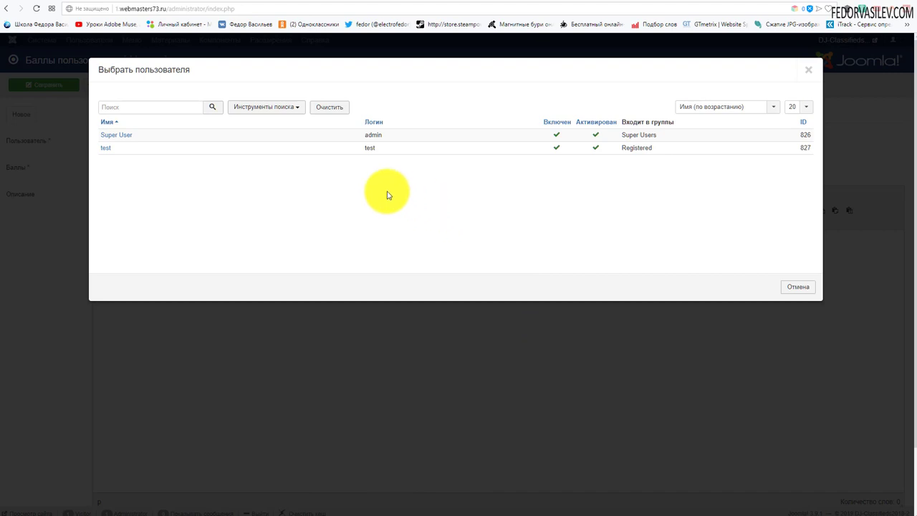
click(125, 106)
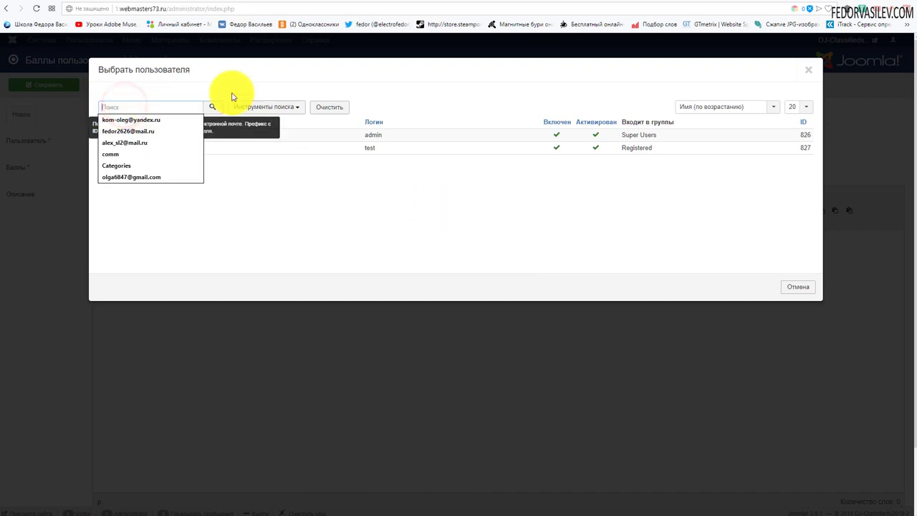
click(336, 76)
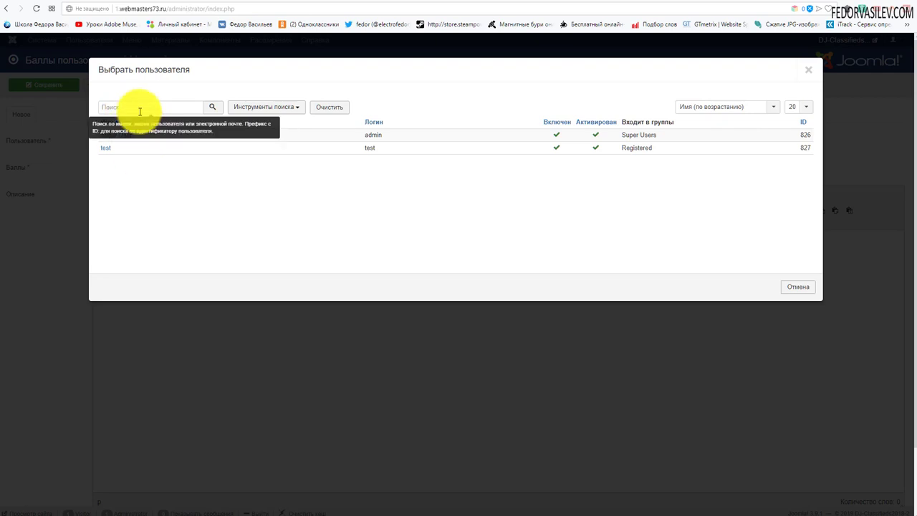
click(105, 148)
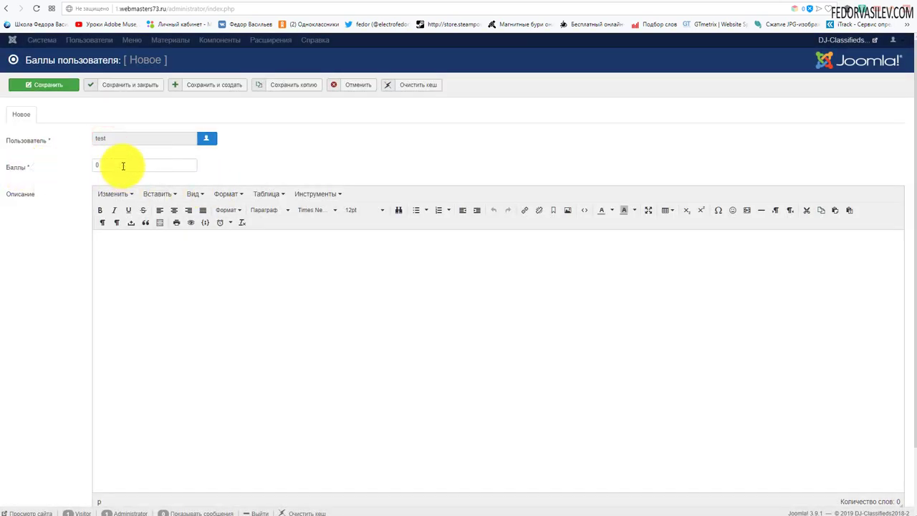
Set the entry's Баллы to 100 and write "в подарок!" as its description.
click(122, 165)
text(100)
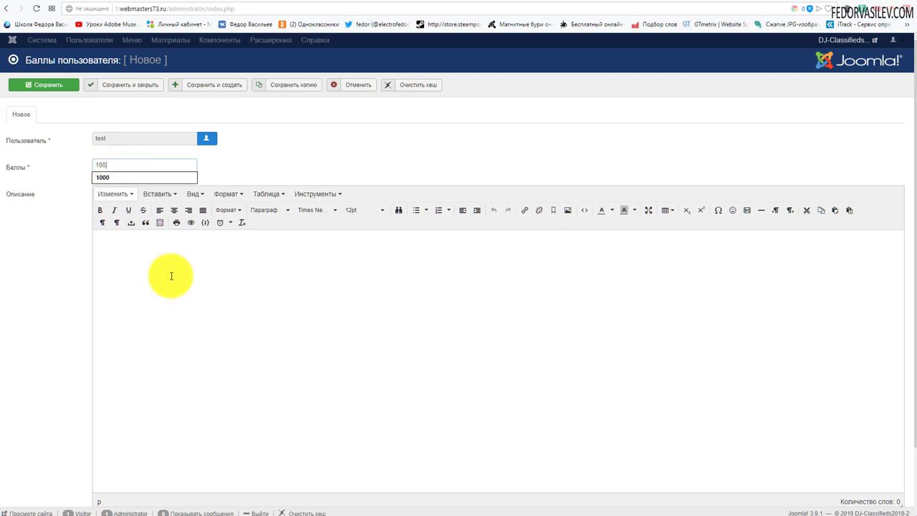
click(181, 258)
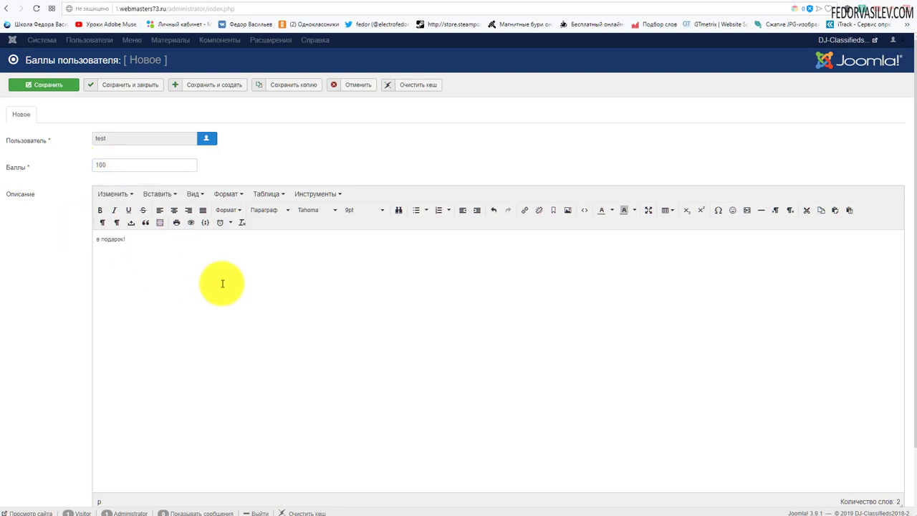
scroll(222, 284, down, 1)
scroll(223, 290, up, 1)
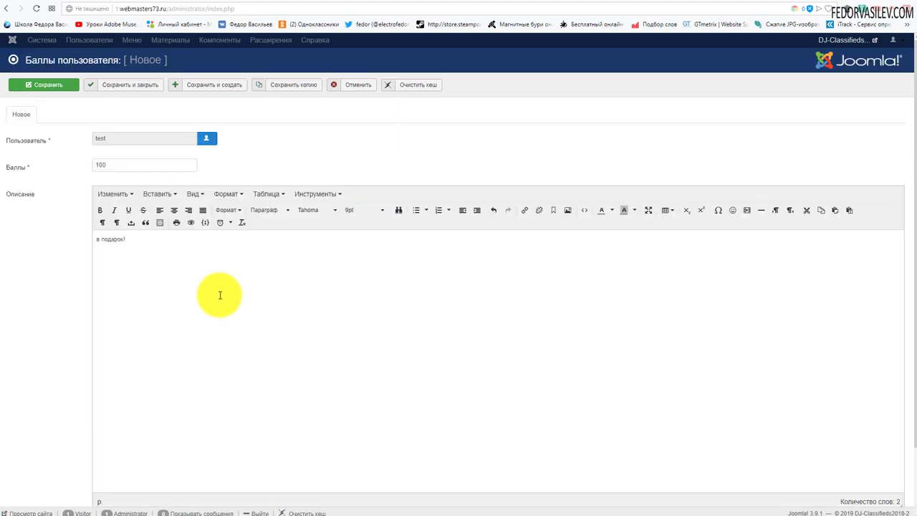
Save and close the new Баллы пользователя entry for the user test.
click(138, 87)
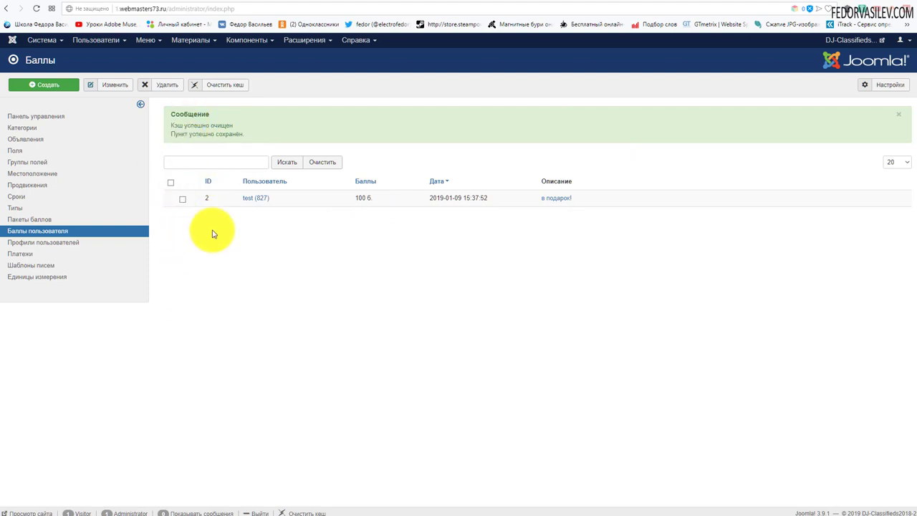
On the public site, open the Баллы пользователя page of Мой аккаунт and examine the gift entry's points and date.
click(779, 3)
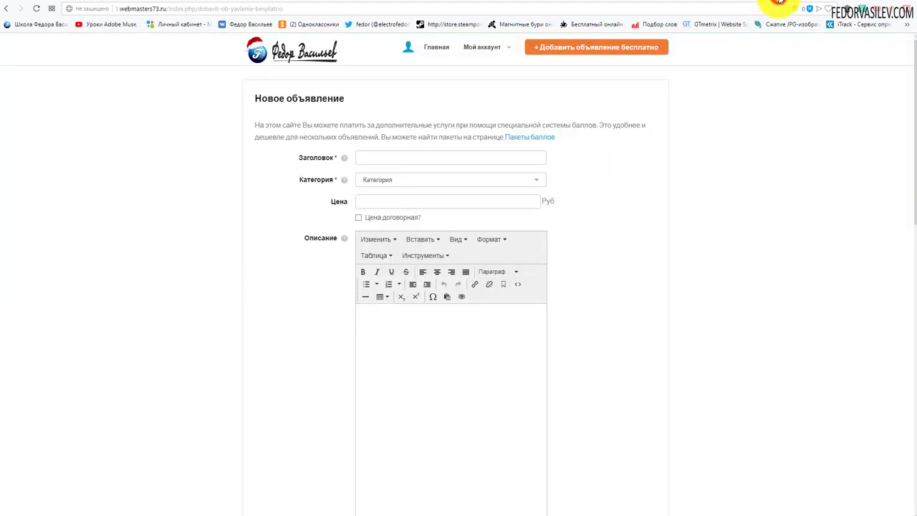
click(490, 47)
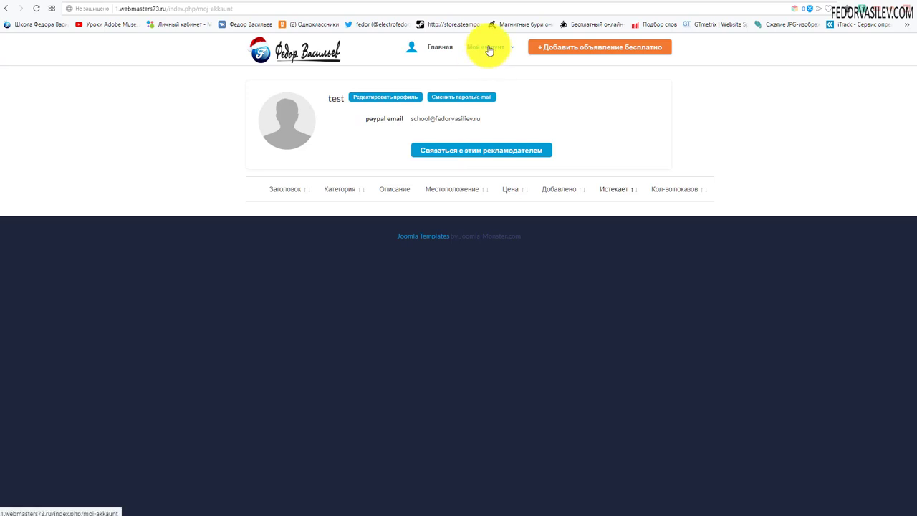
mouse_move(488, 50)
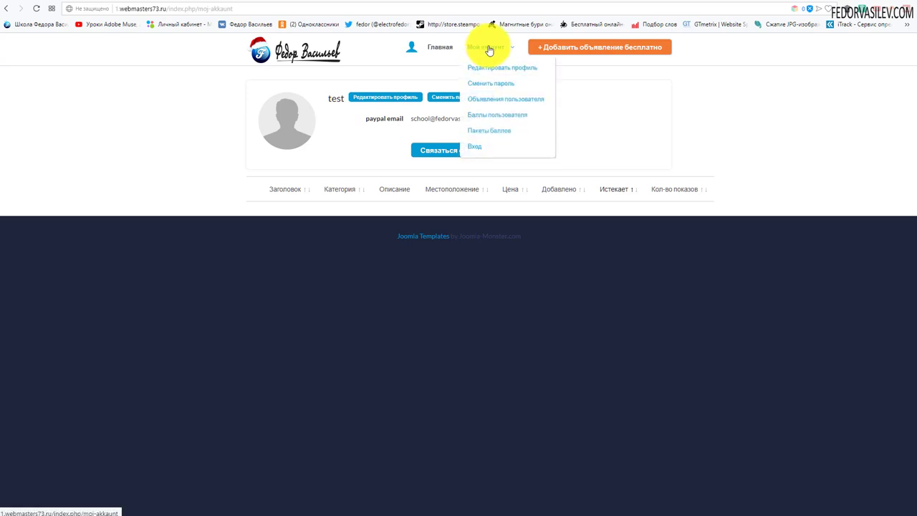
click(497, 116)
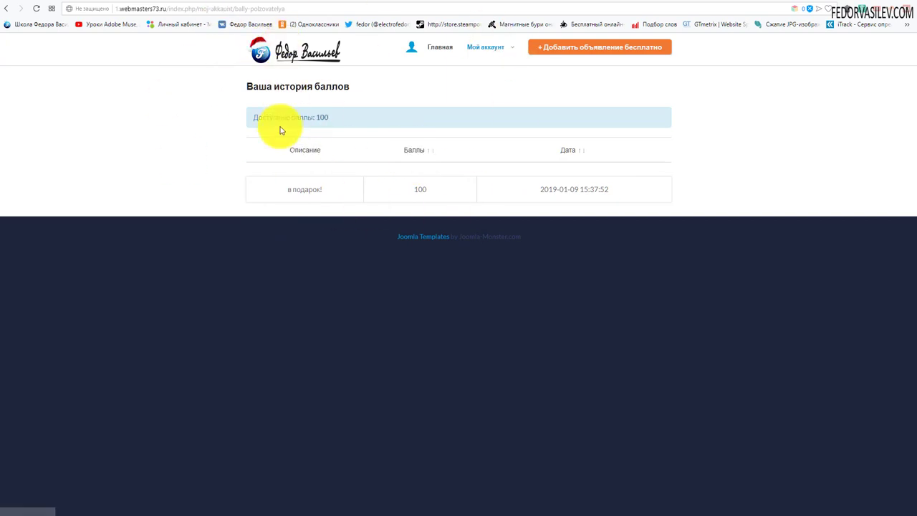
double_click(418, 189)
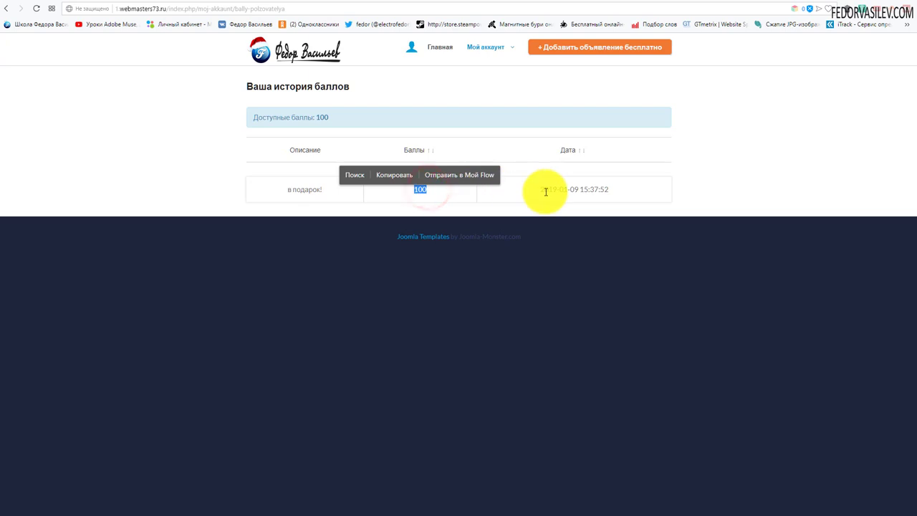
drag(542, 190, 605, 189)
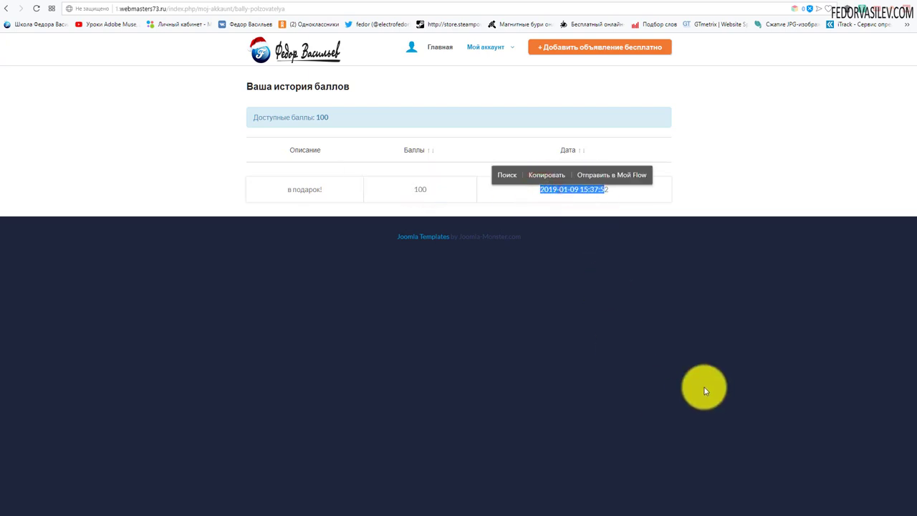
click(547, 175)
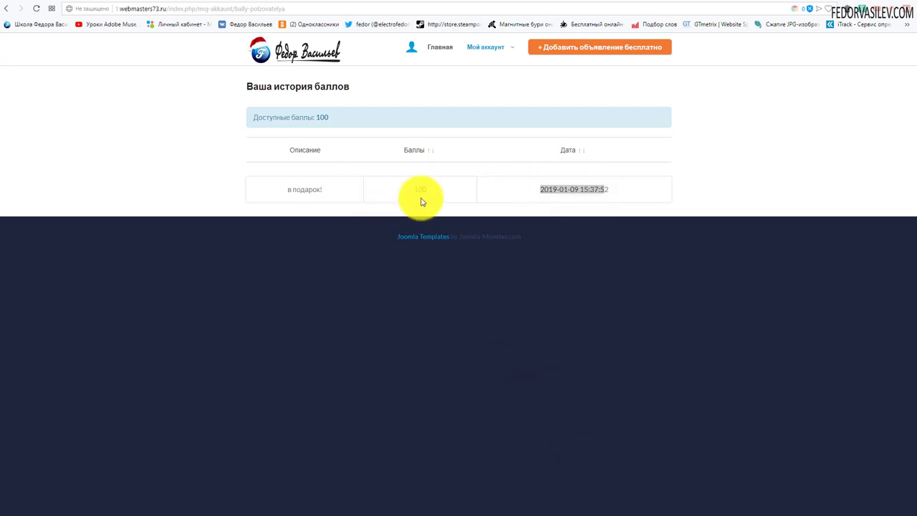